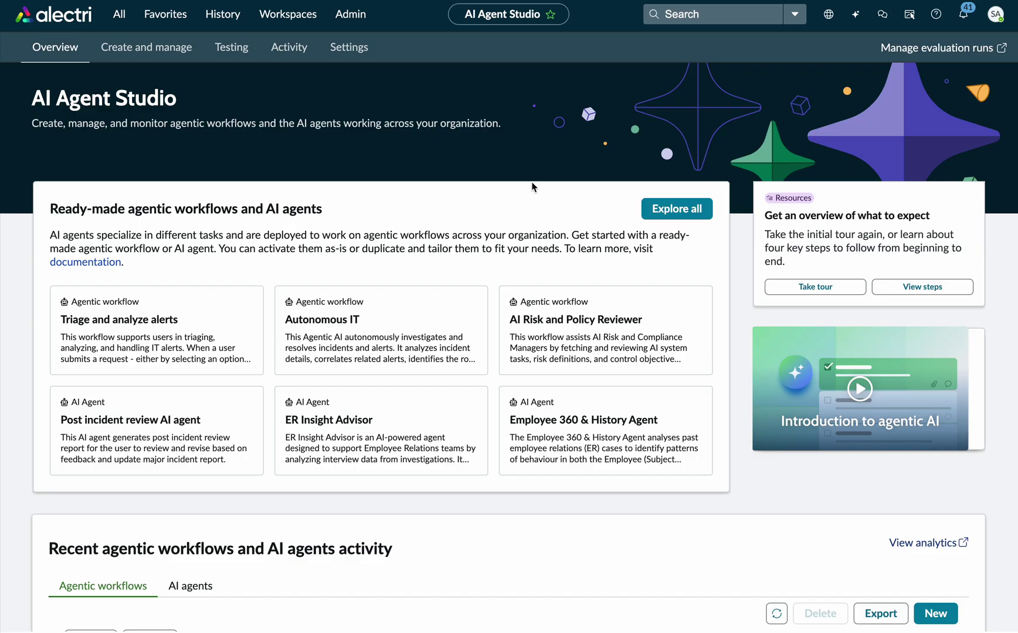
Open the Settings area's Manage MCP servers page.
scroll(530, 192, down, 1)
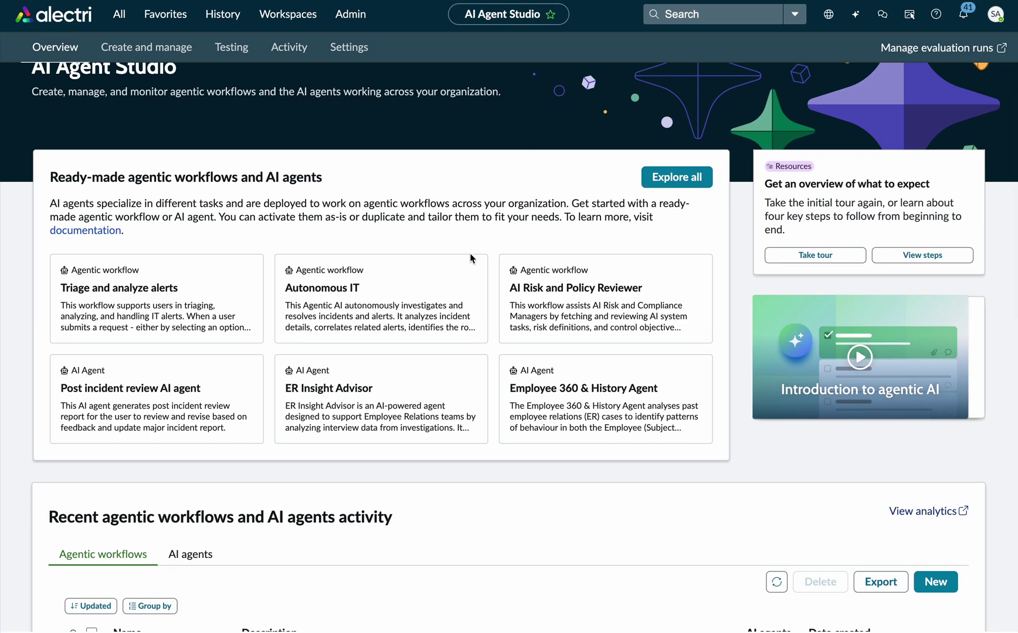
scroll(472, 258, up, 1)
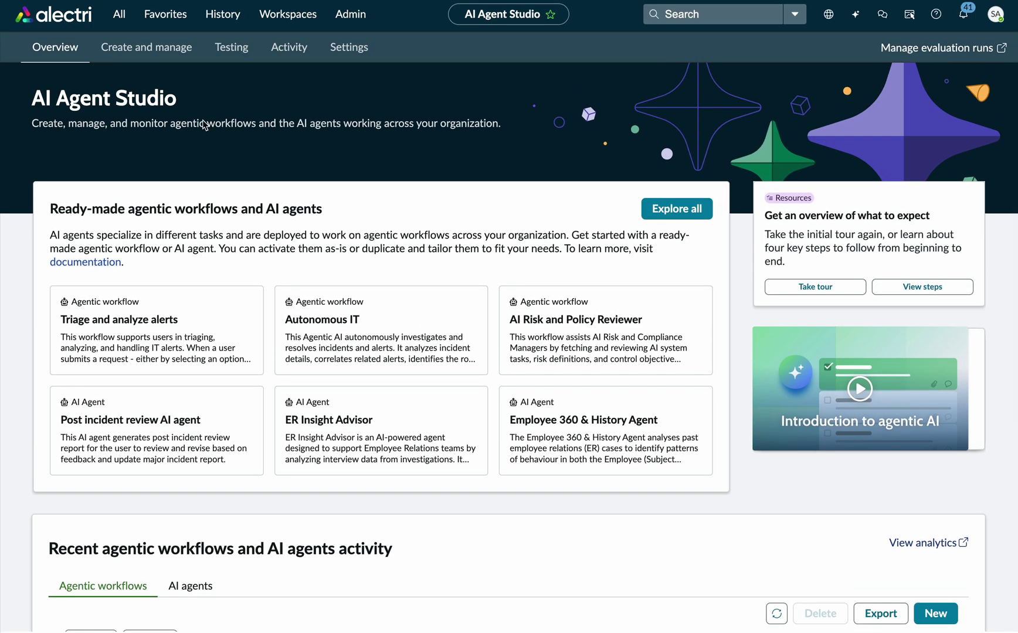
scroll(233, 230, down, 5)
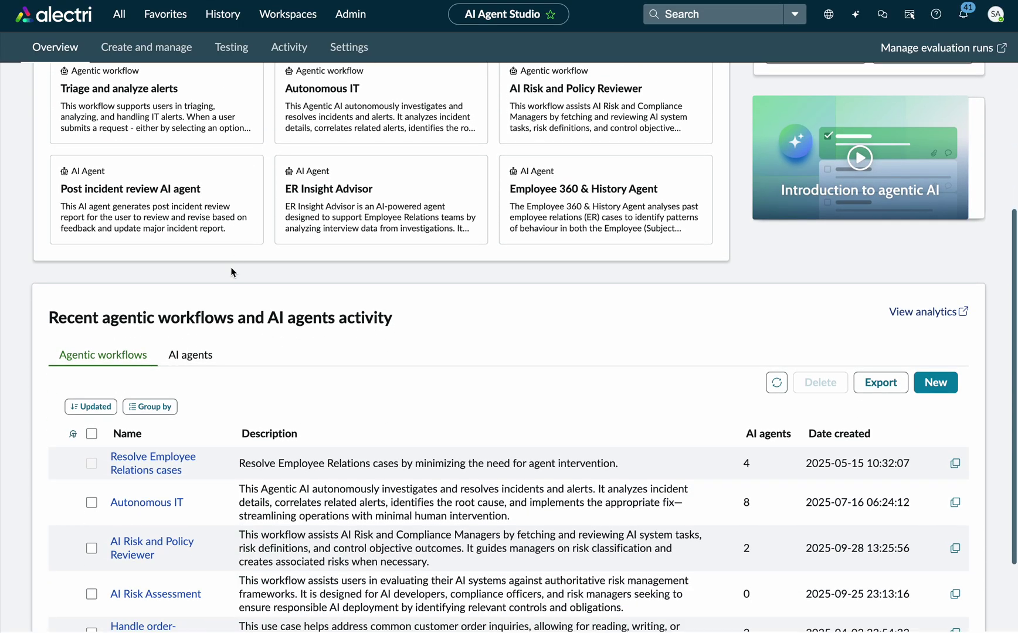
click(350, 52)
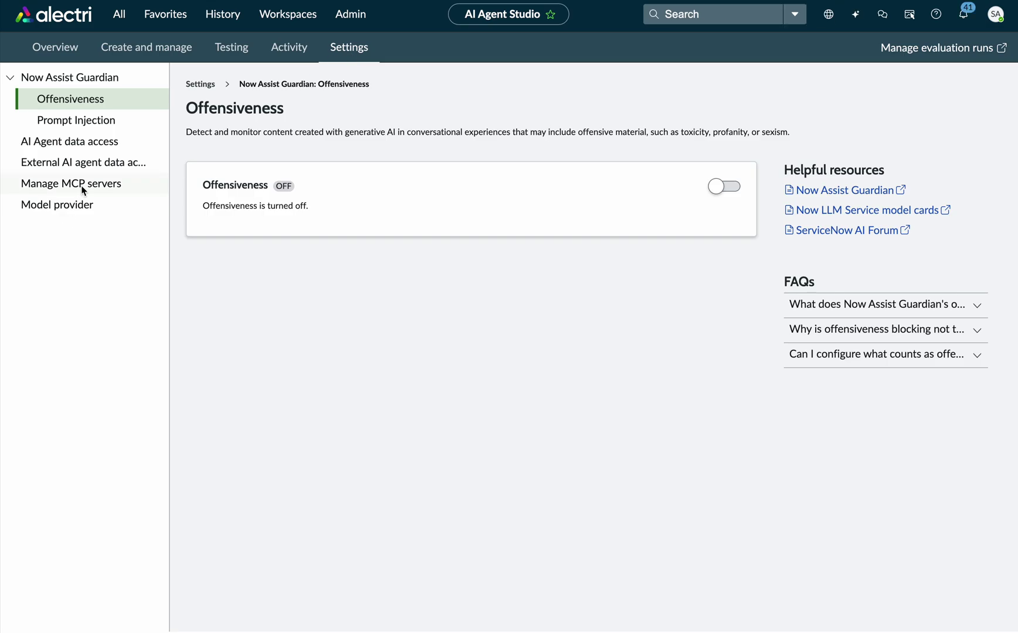
click(81, 185)
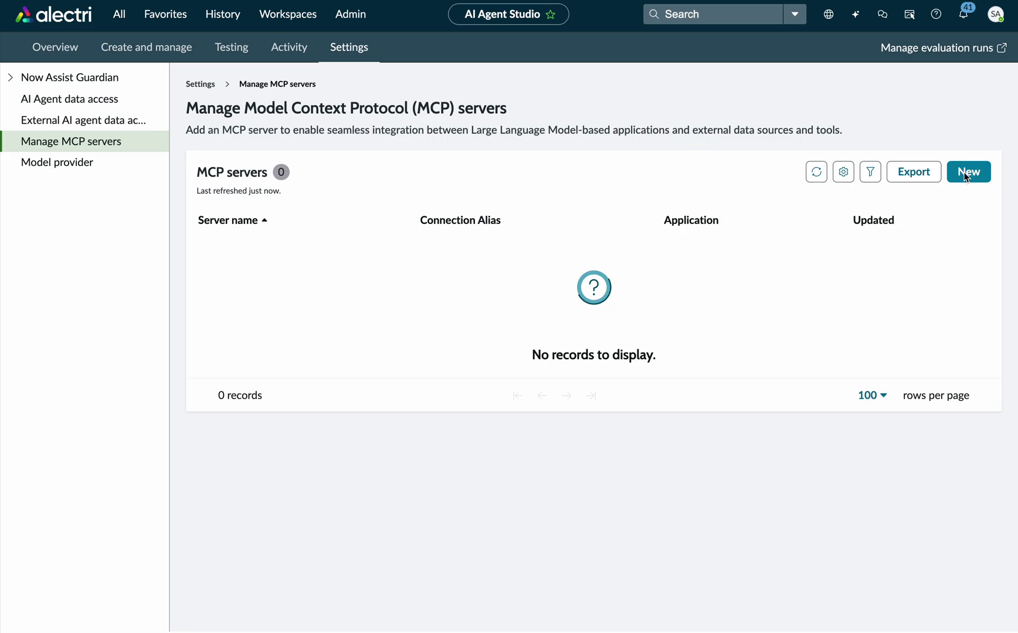
Start a new MCP server named 'Microsoft Learning MCP' with API Key authentication.
click(970, 172)
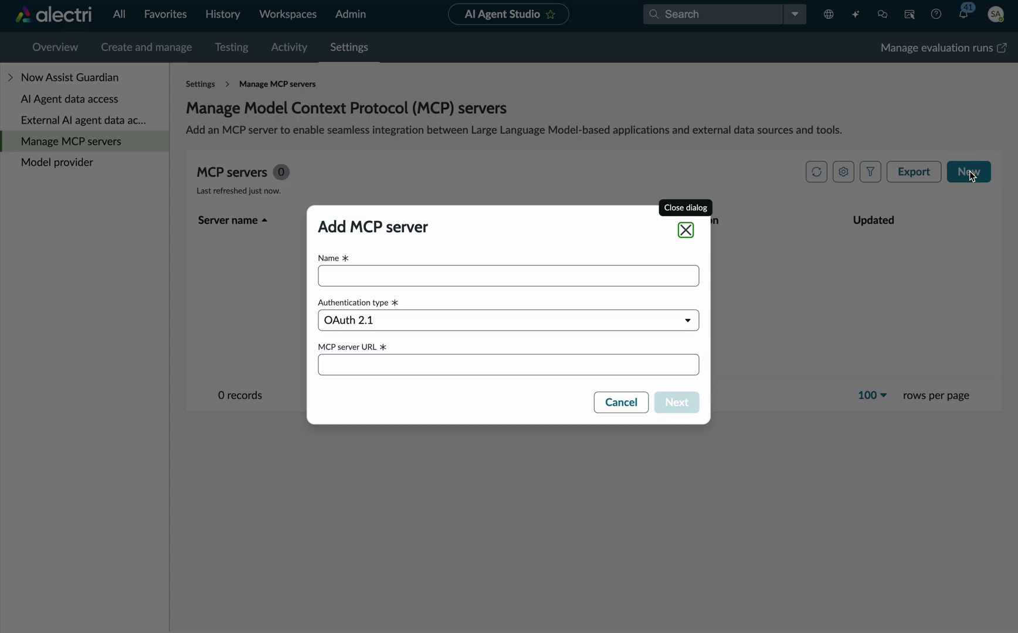
click(511, 271)
text(Micro)
key(BackSpace)
key(BackSpace)
key(BackSpace)
text(icrosoft Learning MCP)
key(Tab)
click(542, 309)
click(541, 318)
click(525, 363)
click(515, 348)
text(https://learn.microsoft.com/api/mcp)
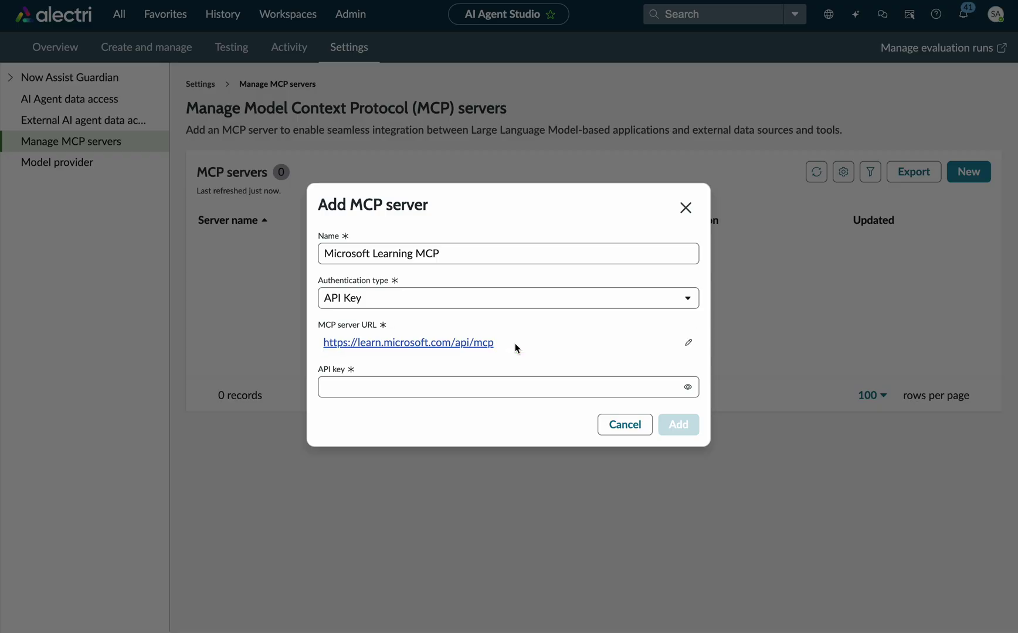
click(483, 387)
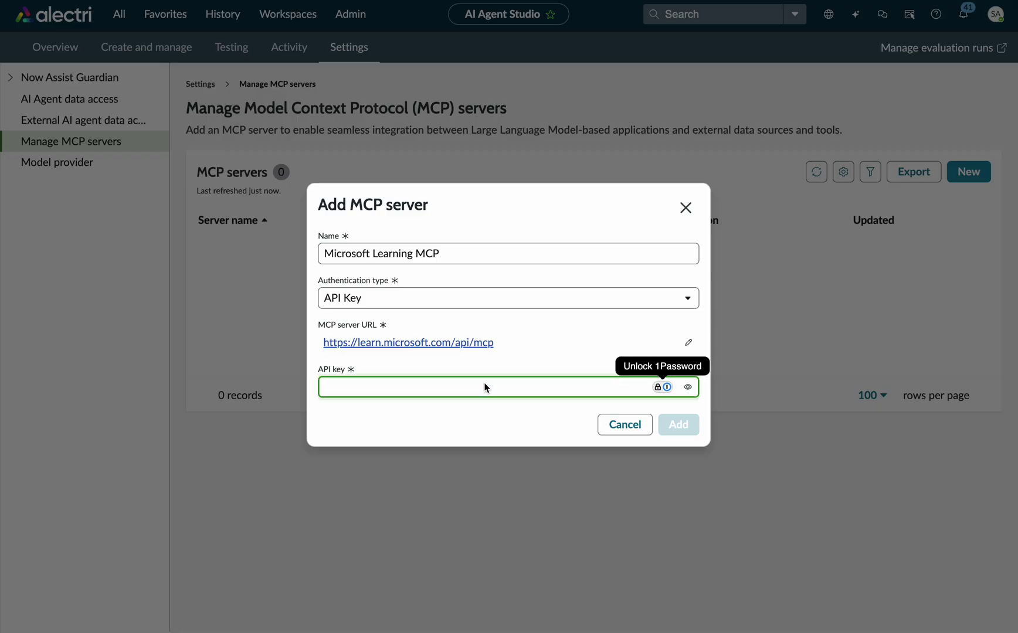
text(test12)
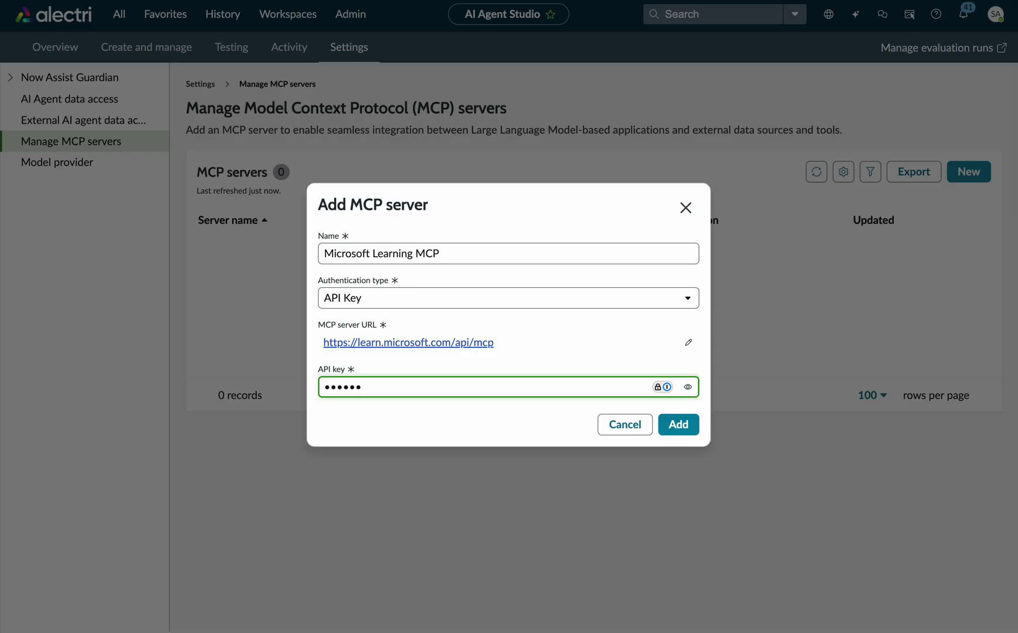
key(BackSpace)
key(ctrl+a)
text(12345678)
click(669, 428)
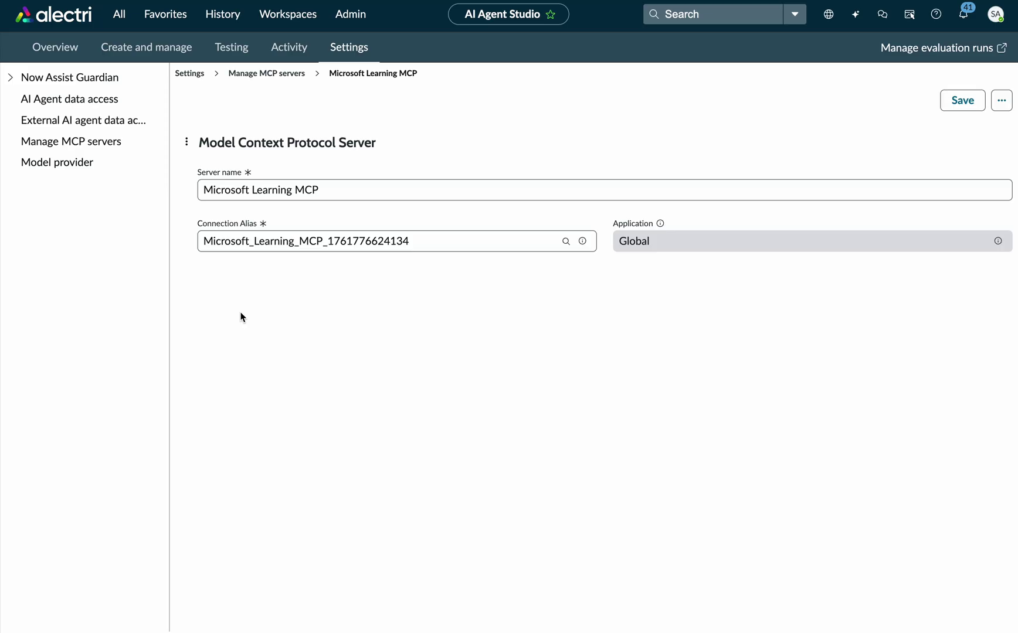
Start a new Chat AI agent from the AI agents list under Create and manage.
click(156, 57)
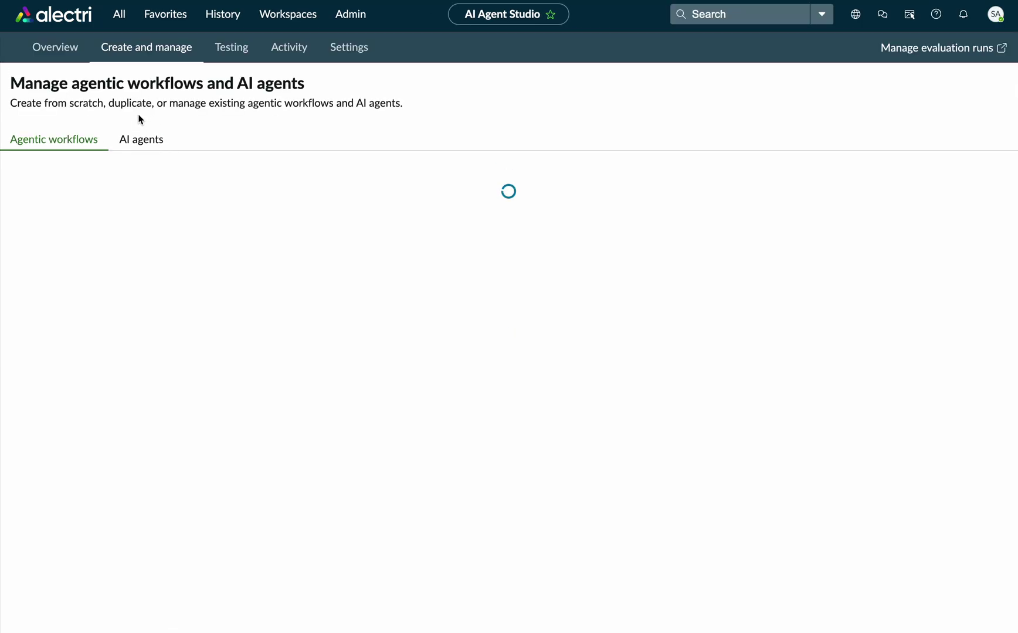
click(147, 140)
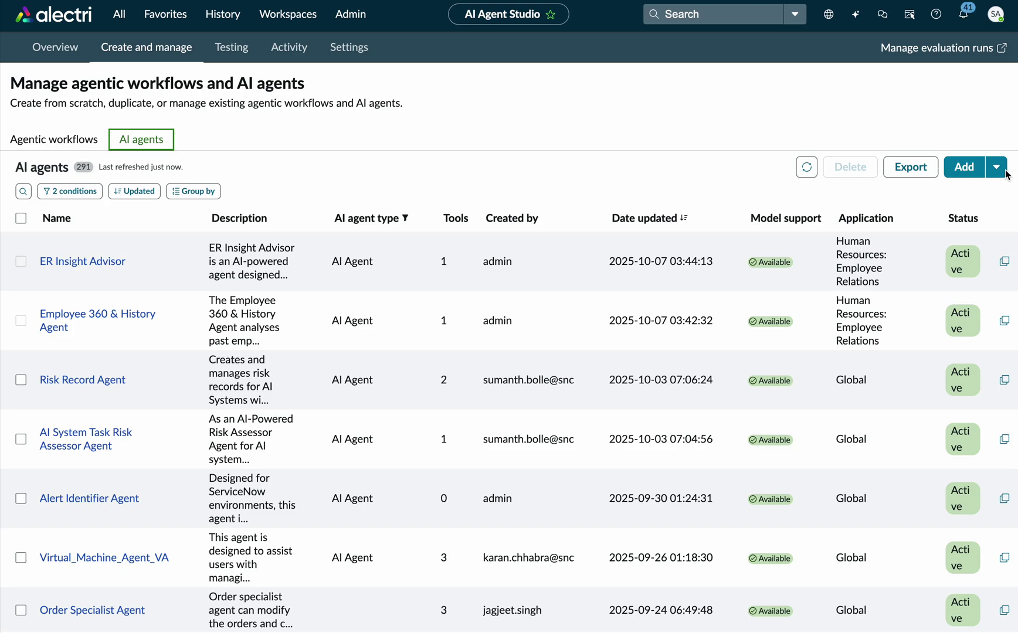
click(999, 170)
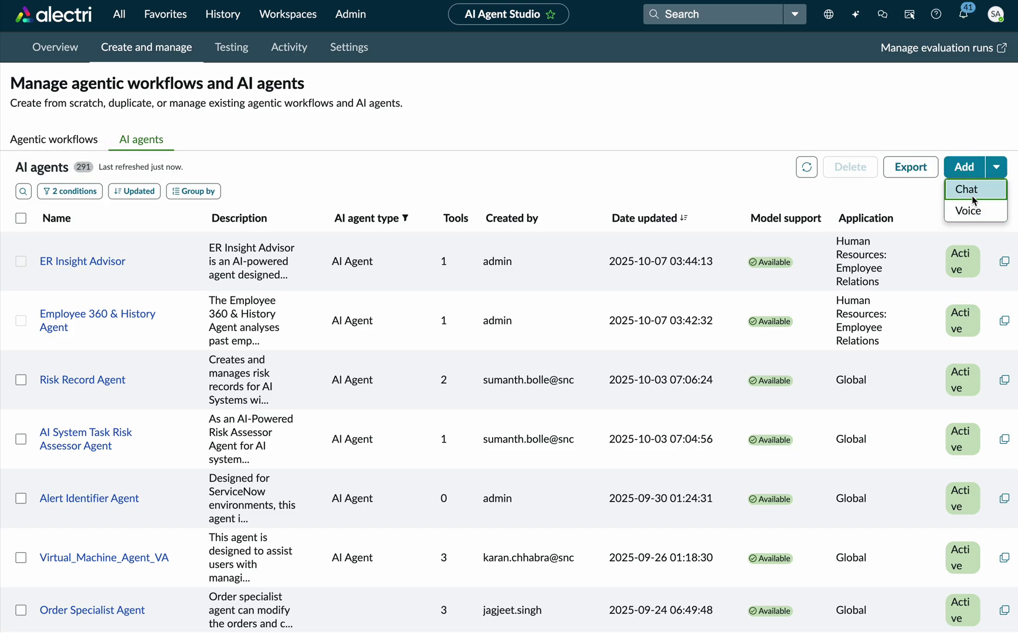
click(972, 195)
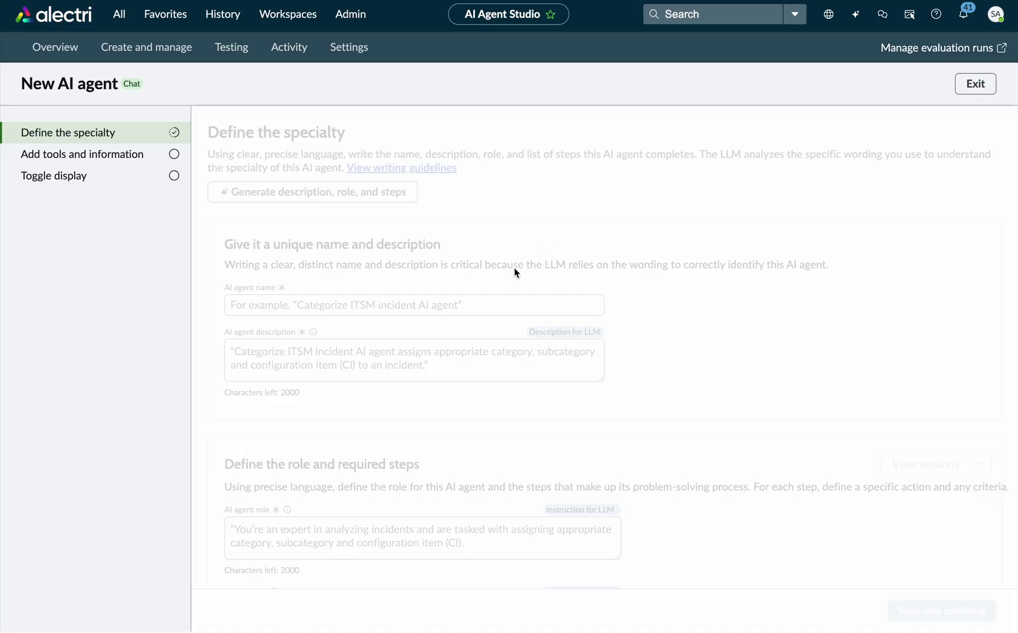
Name the agent 'Microsoft Learning Specialist' with description 'This agent searches in microsoft Learn'.
click(490, 310)
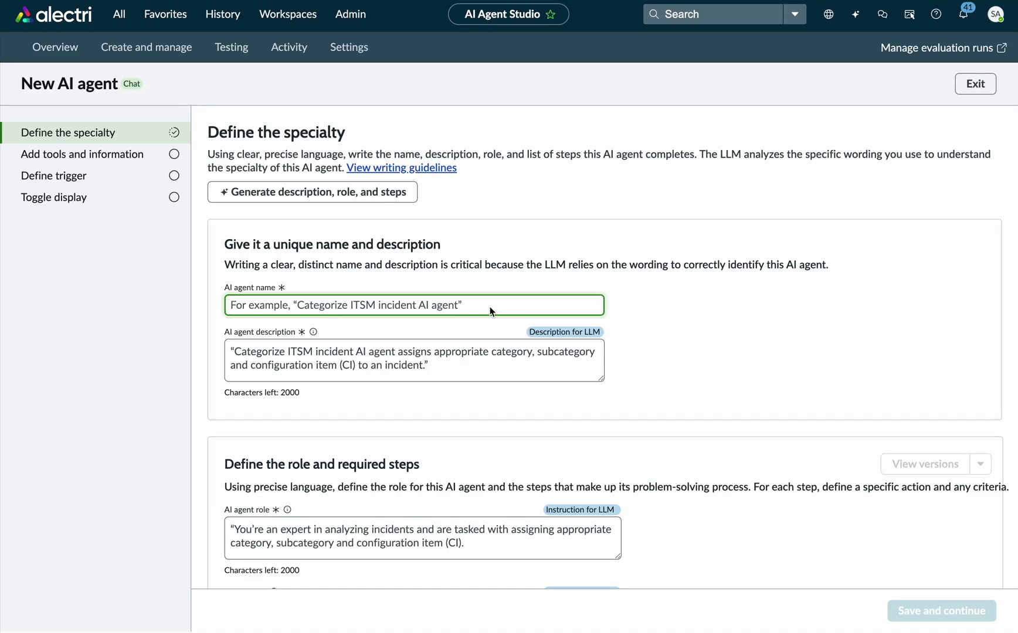
text(Mcir)
key(BackSpace)
key(BackSpace)
key(BackSpace)
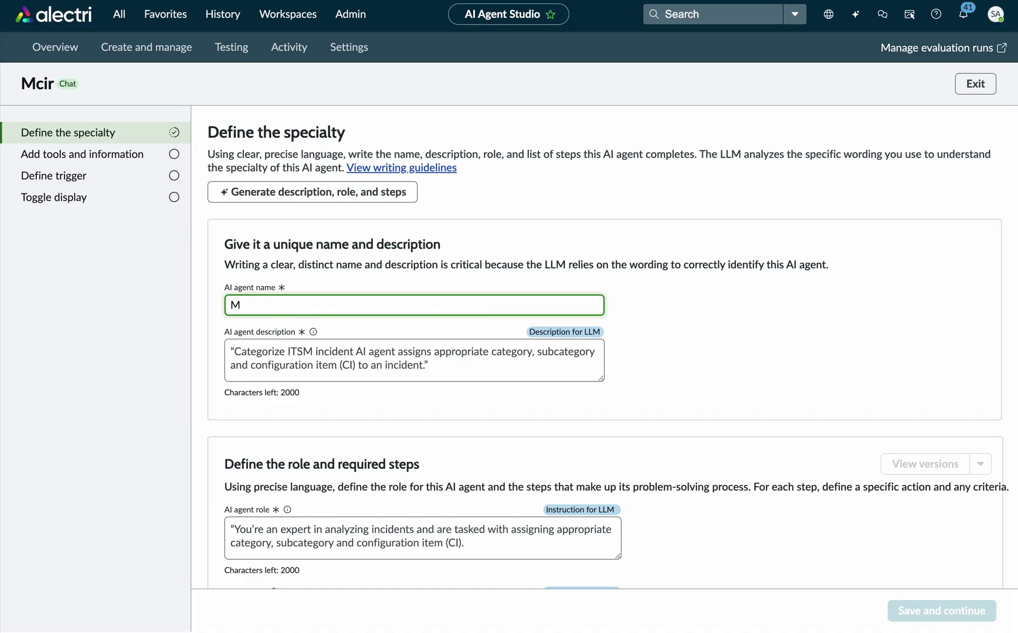
text(icrosoft)
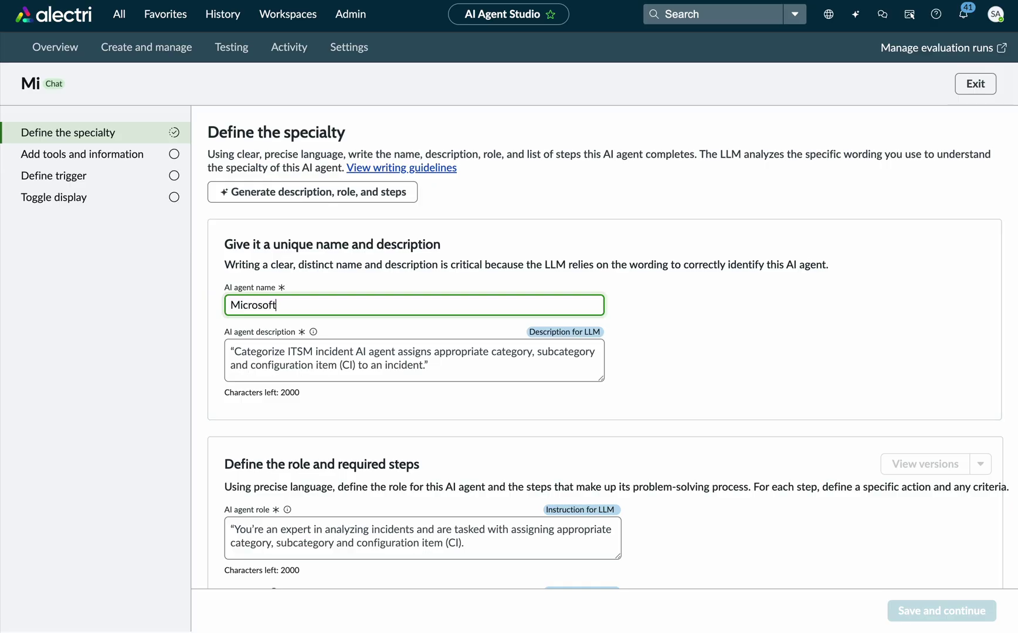
text( Learning Sp)
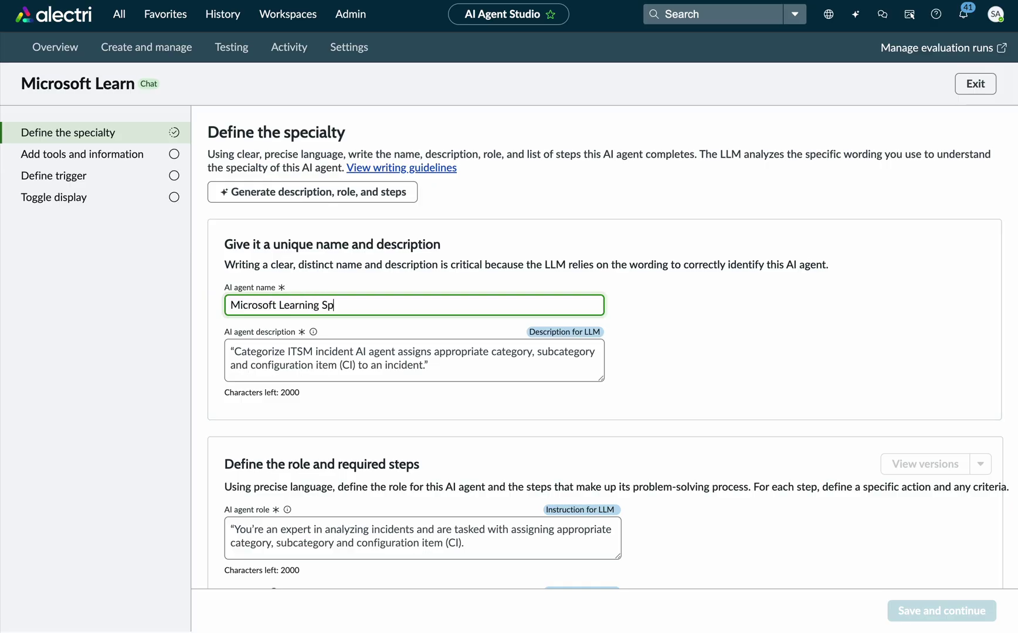
text(ecialist)
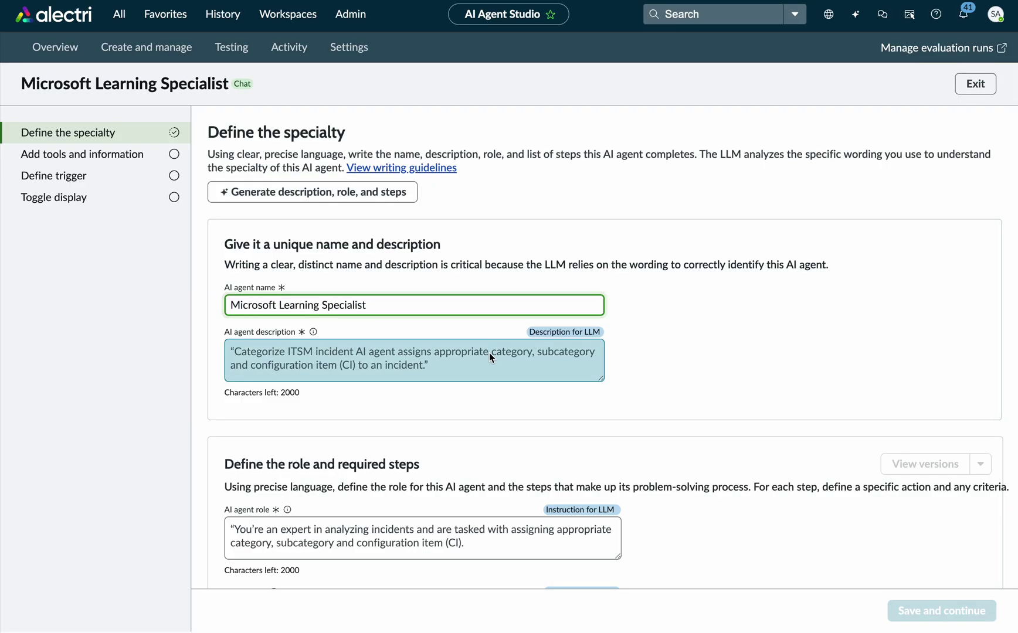
click(489, 356)
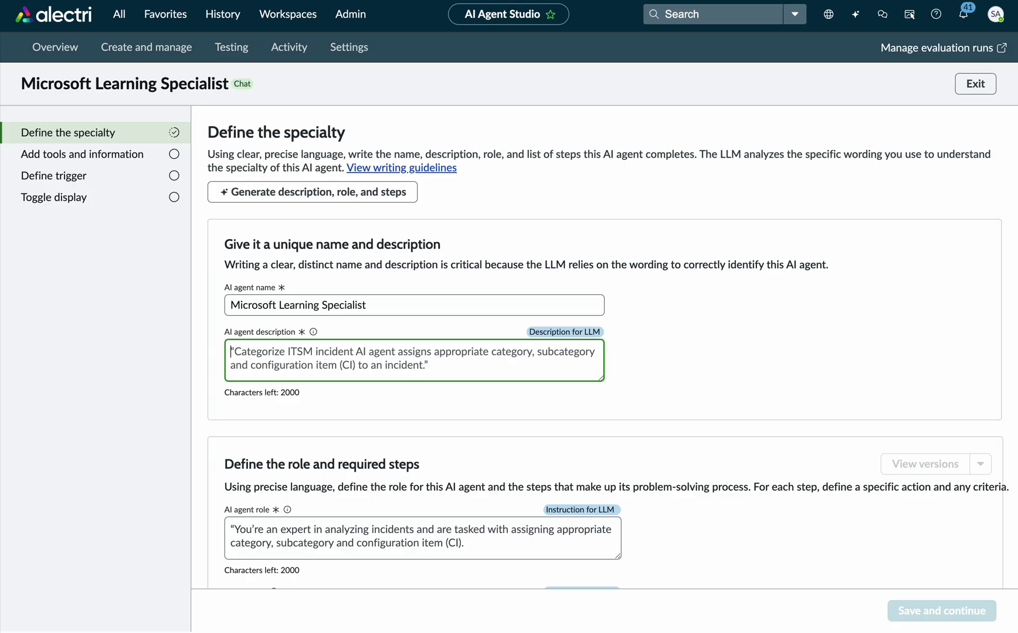
text(The)
key(BackSpace)
key(BackSpace)
text(is a)
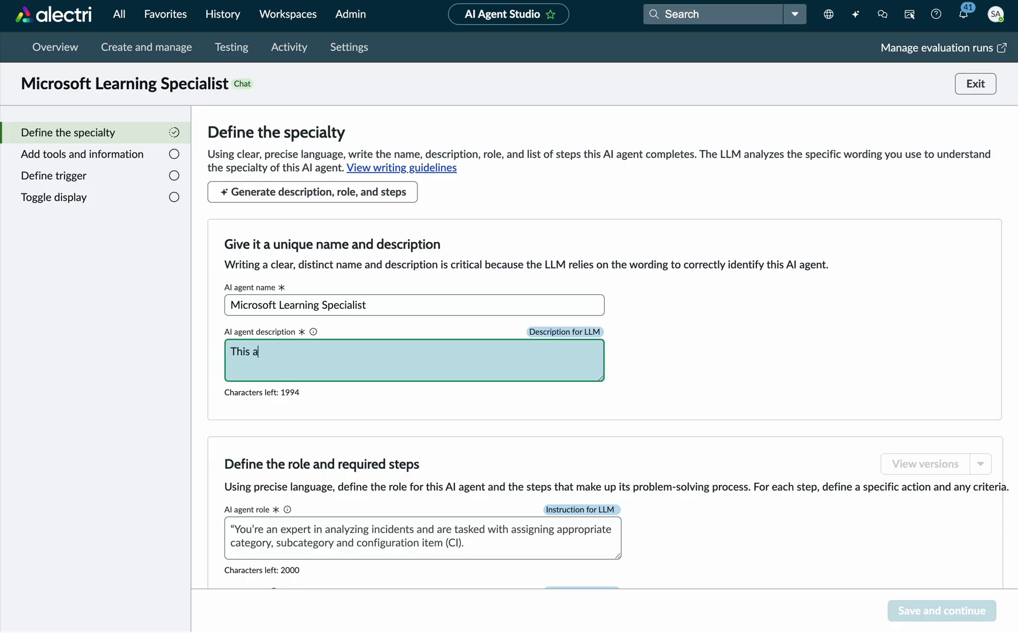
text(gent searches in microsoft )
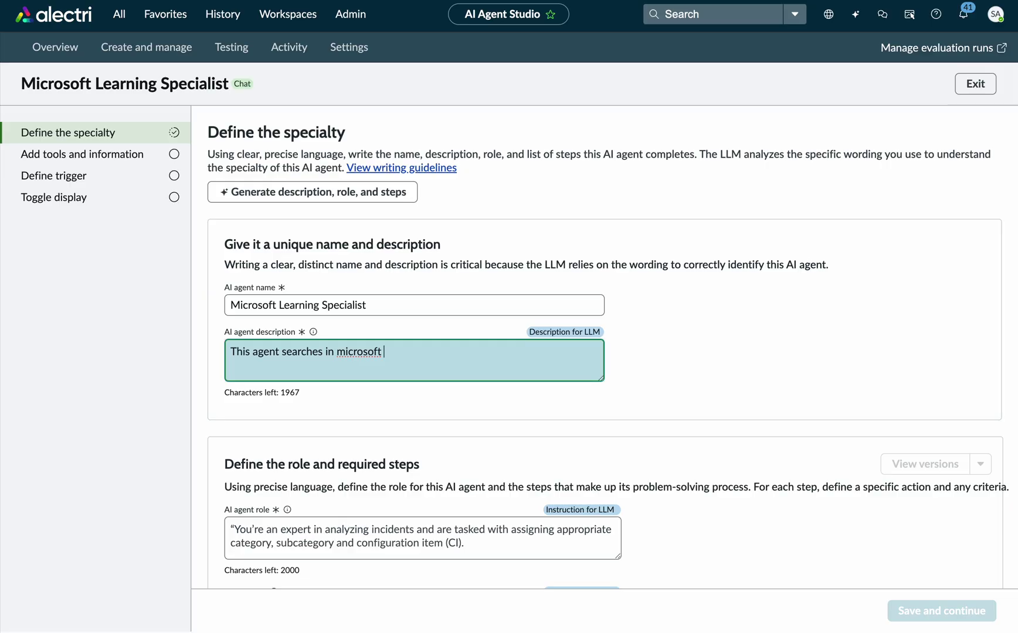
text(Learn)
scroll(365, 353, down, 2)
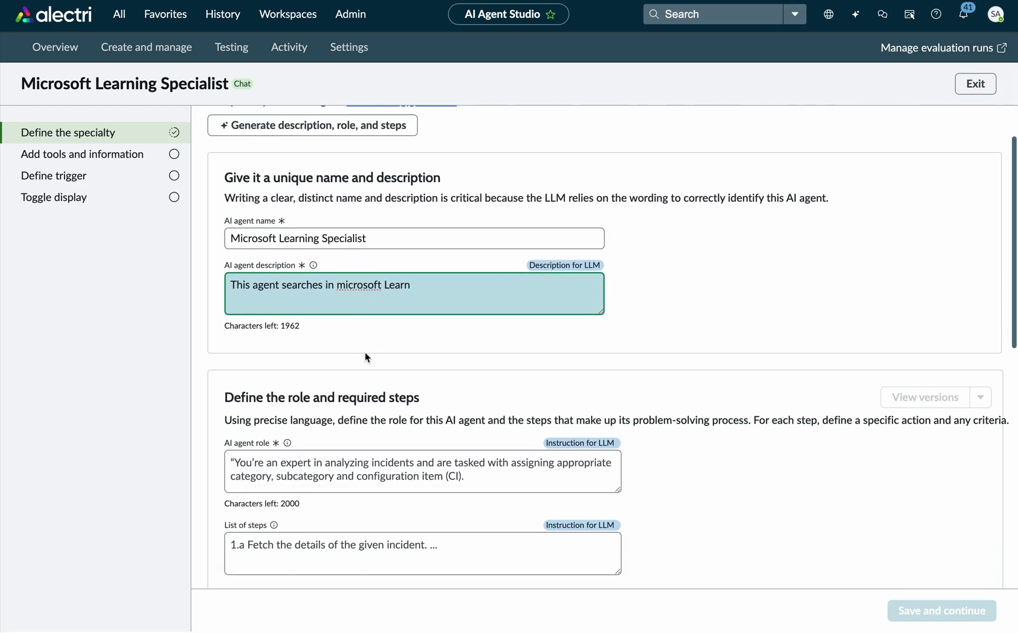
Set the agent's role to 'You are a Microsoft expert'.
click(374, 471)
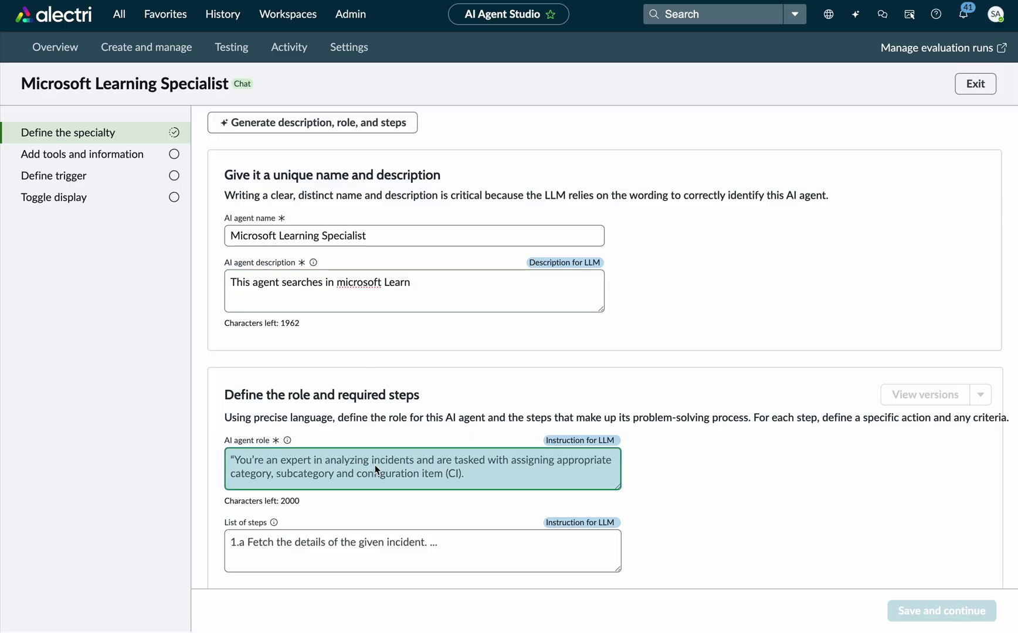
text(Your)
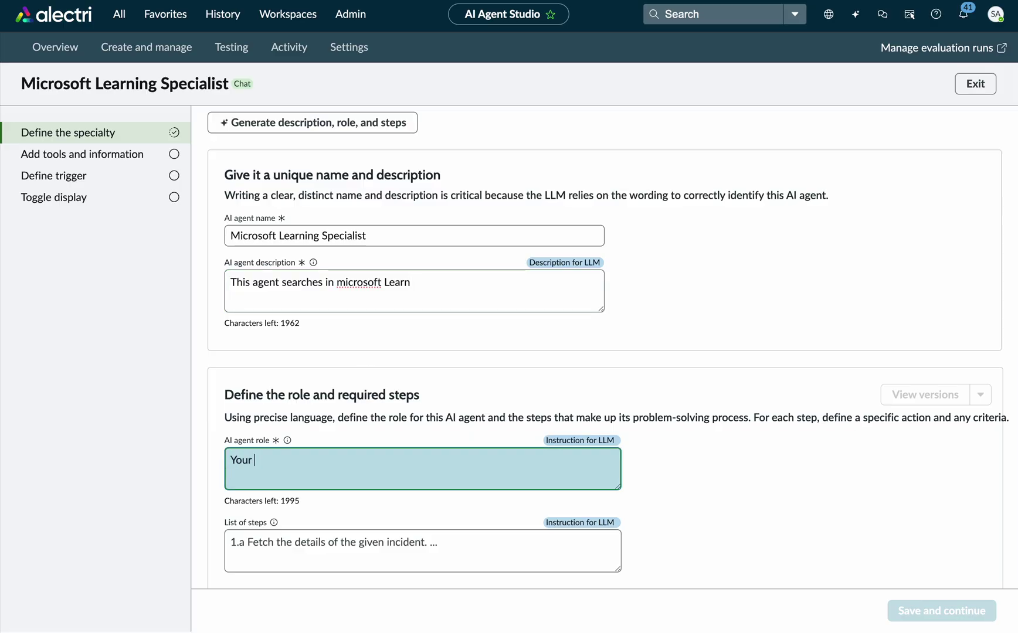
key(BackSpace)
key(BackSpace)
text(are ab)
key(BackSpace)
key(BackSpace)
key(BackSpace)
text(a Microsoft expert)
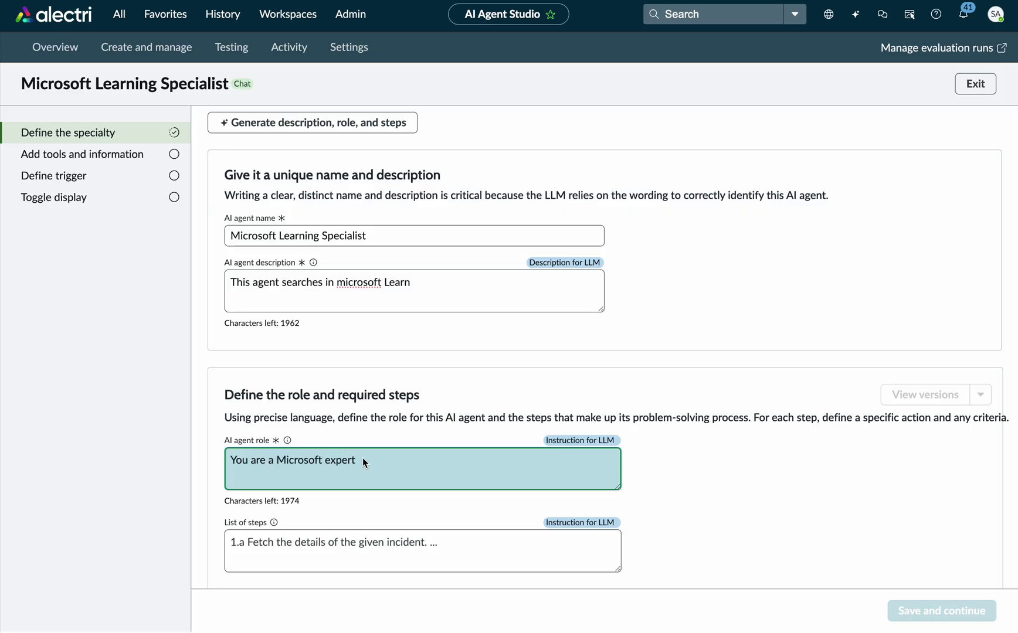
Add step 1: use microsoft docs search to search the user's query in Microsoft's documentation.
click(390, 542)
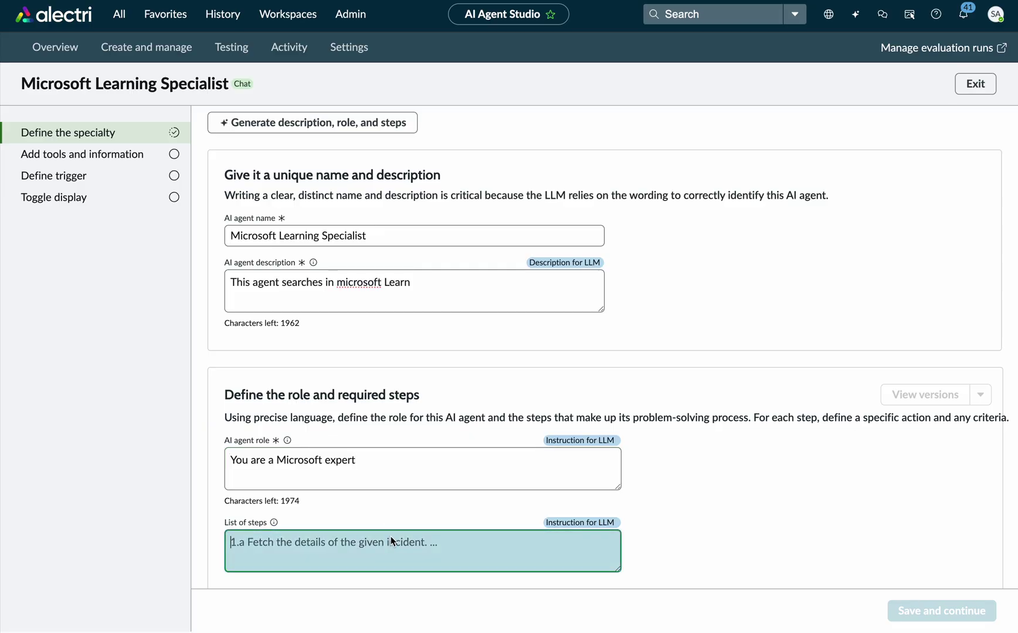
text(1)
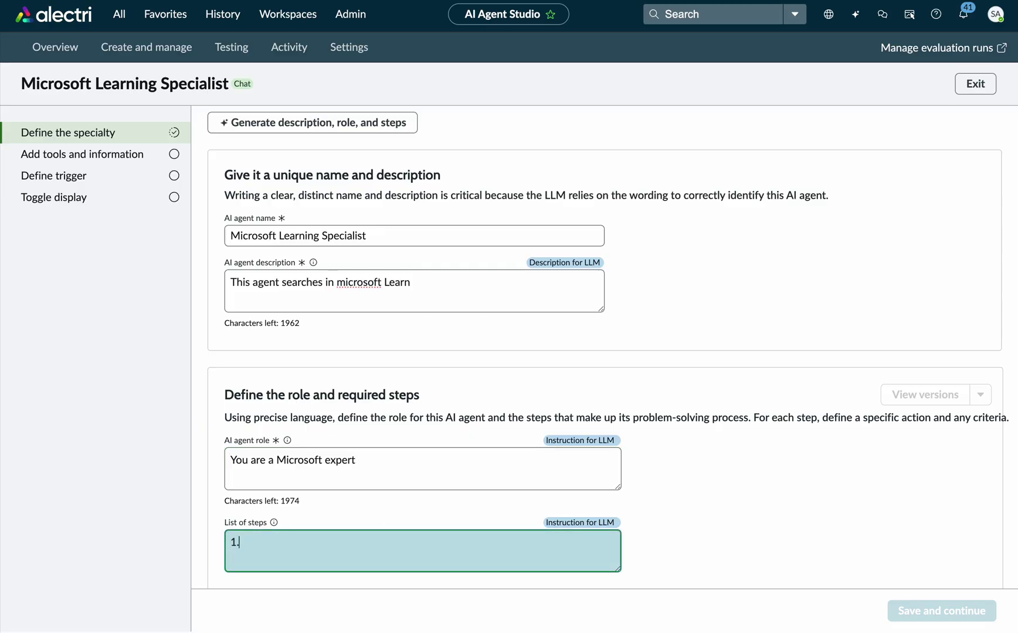
text(. use microsoft docs sear)
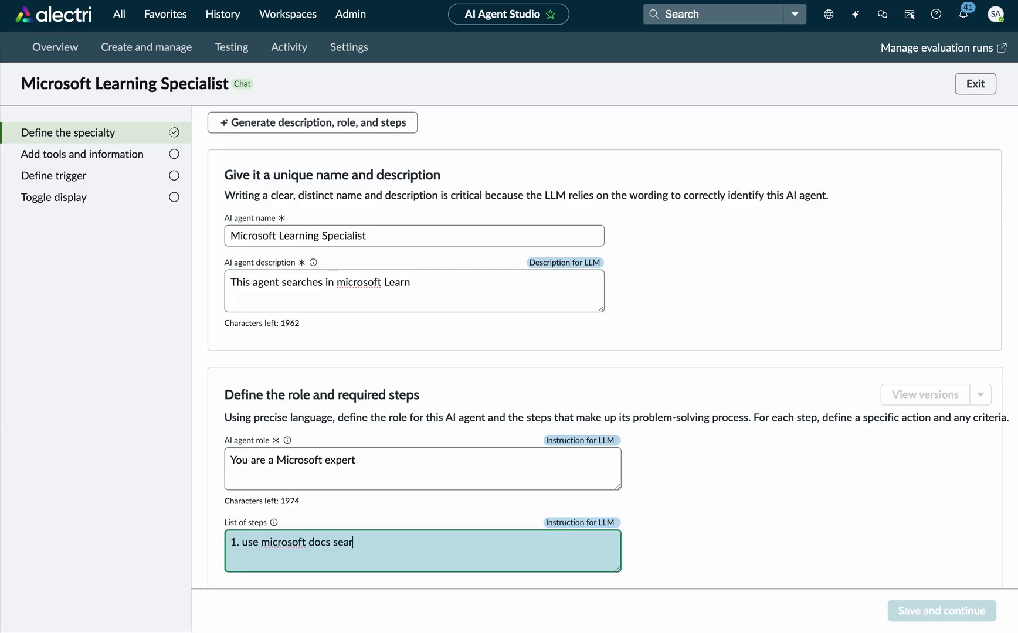
text(ch to search the user's query )
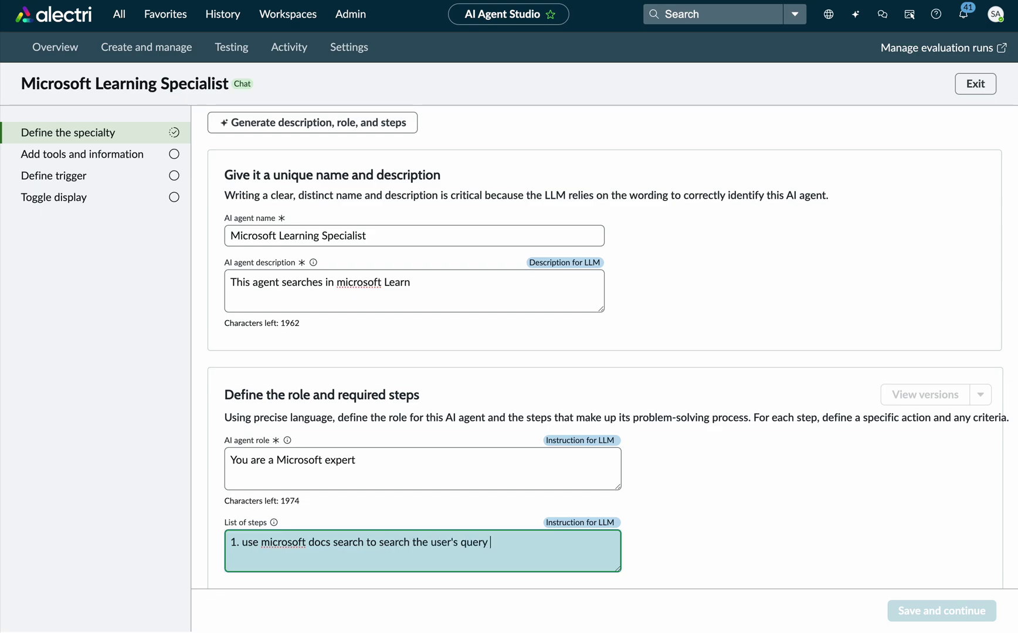
text(in microsof)
text(t's docune)
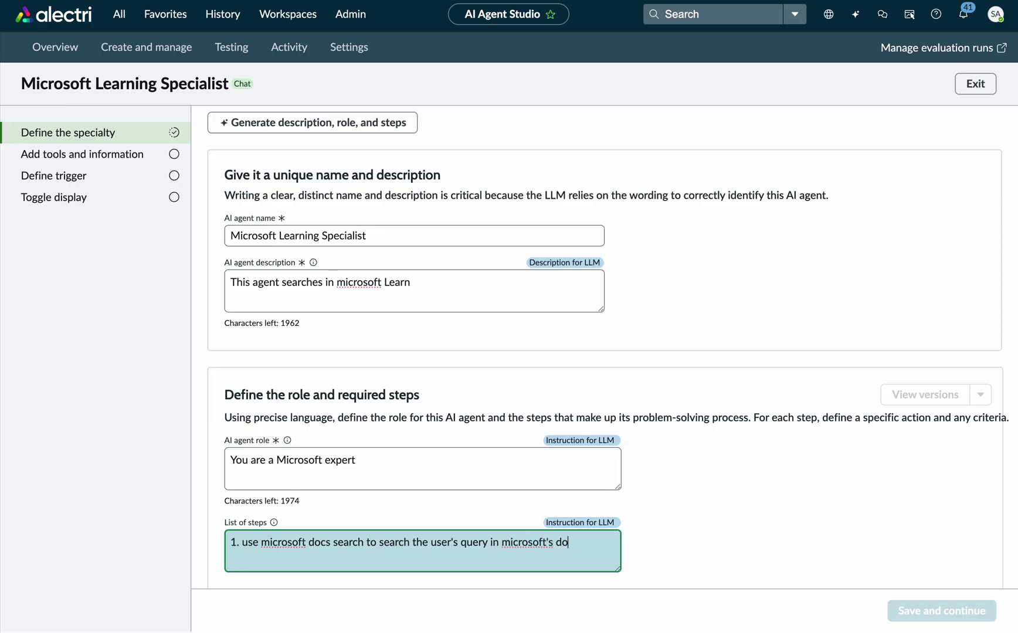
key(BackSpace)
key(BackSpace)
text(mention)
scroll(417, 426, down, 1)
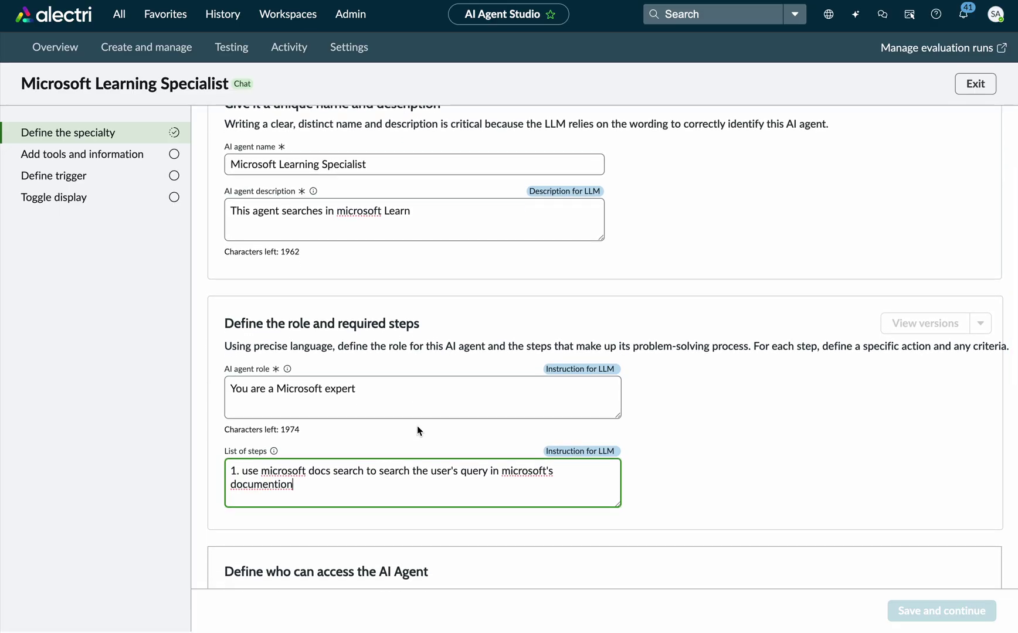
scroll(789, 443, down, 1)
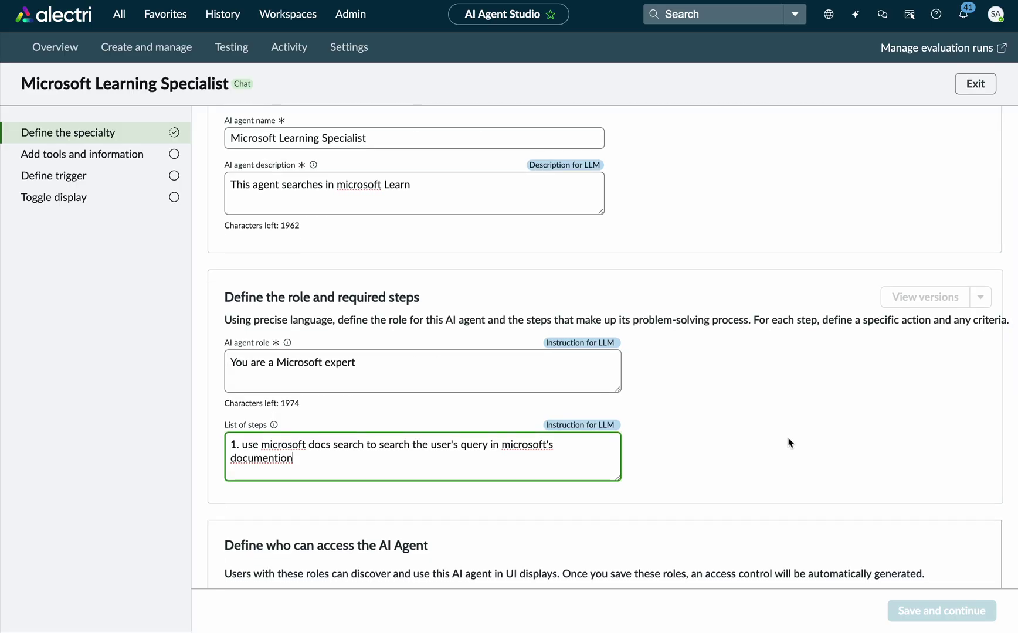
scroll(789, 442, down, 1)
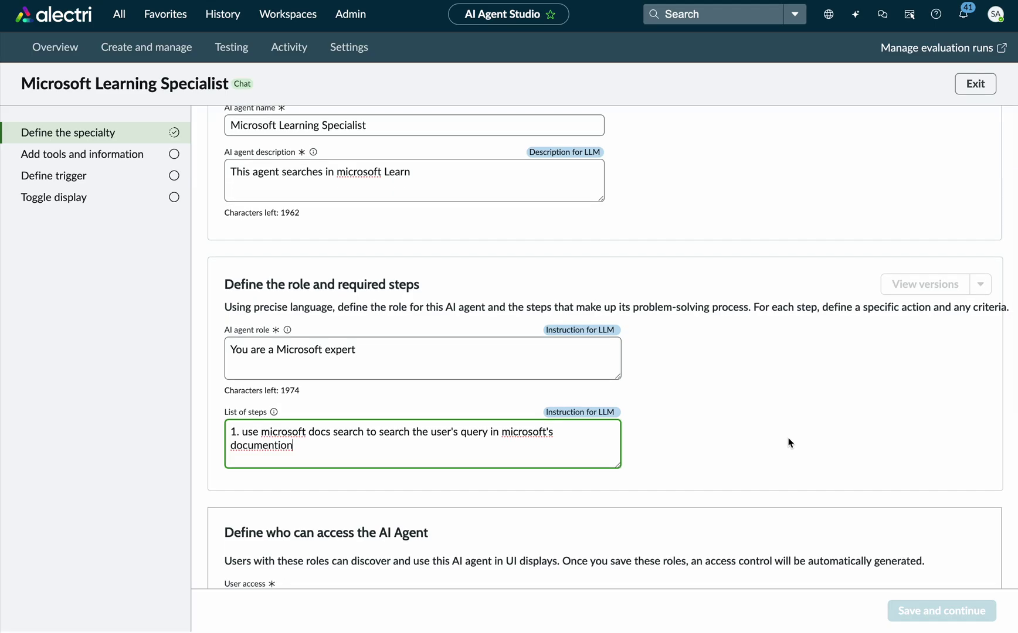
scroll(785, 445, down, 4)
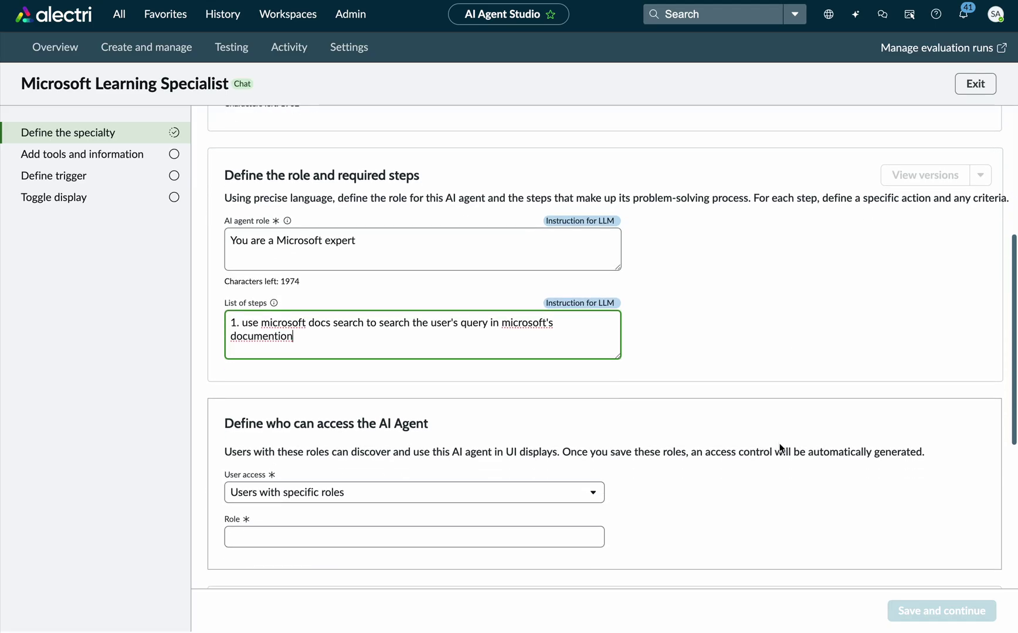
Grant access to any authenticated user, save the specialty, and ignore the duplication warning.
click(525, 491)
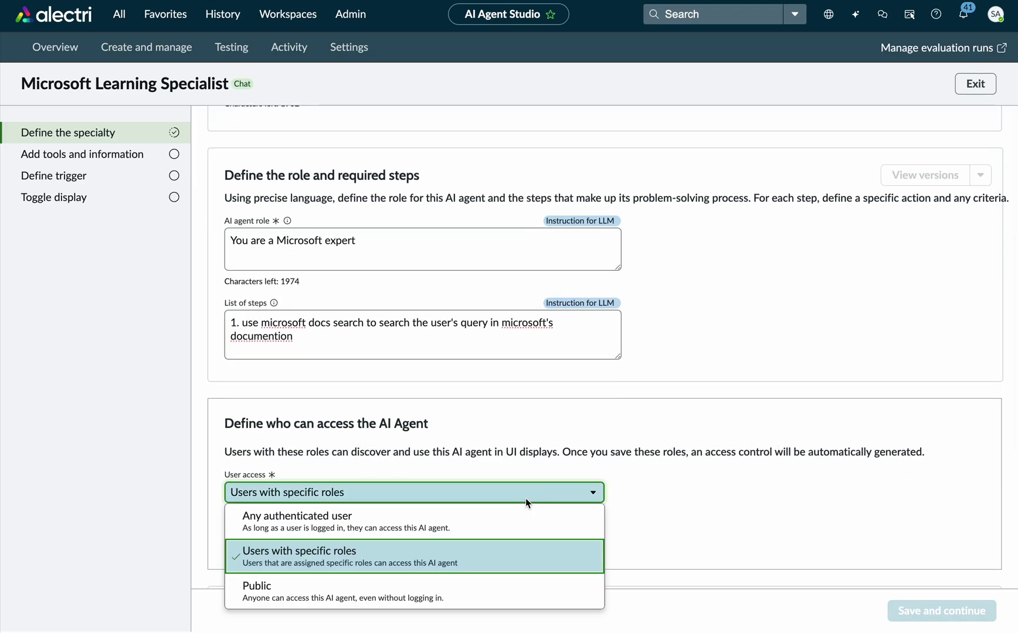
click(436, 523)
scroll(591, 445, down, 10)
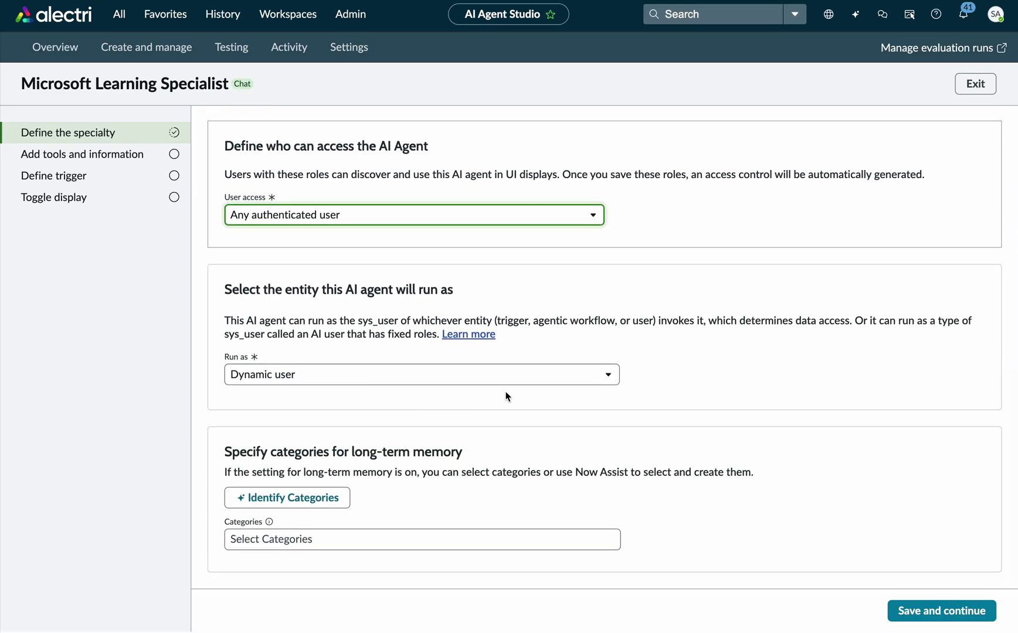
click(937, 610)
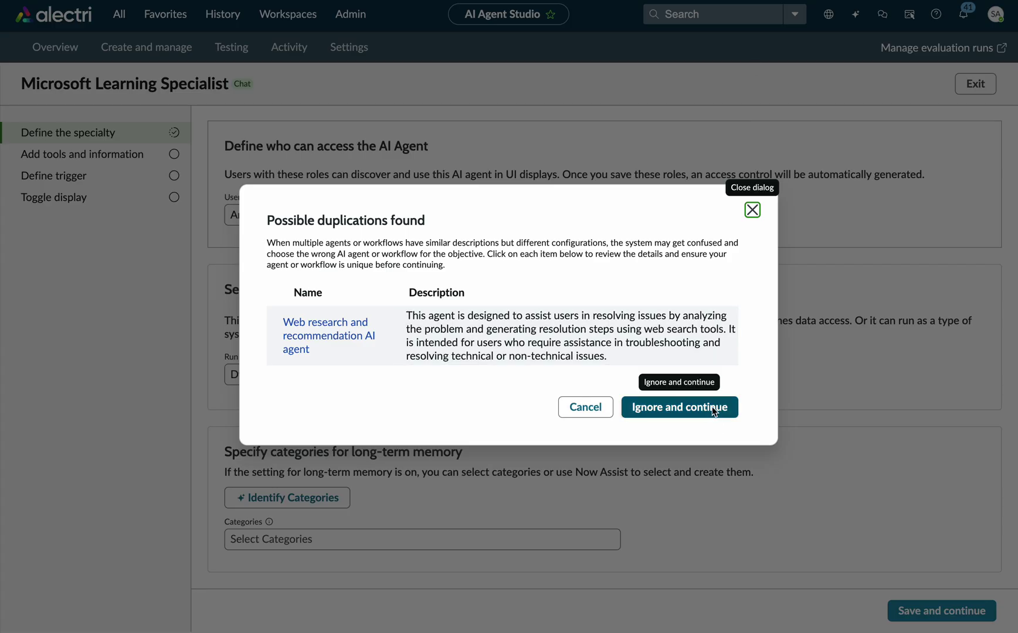
click(712, 406)
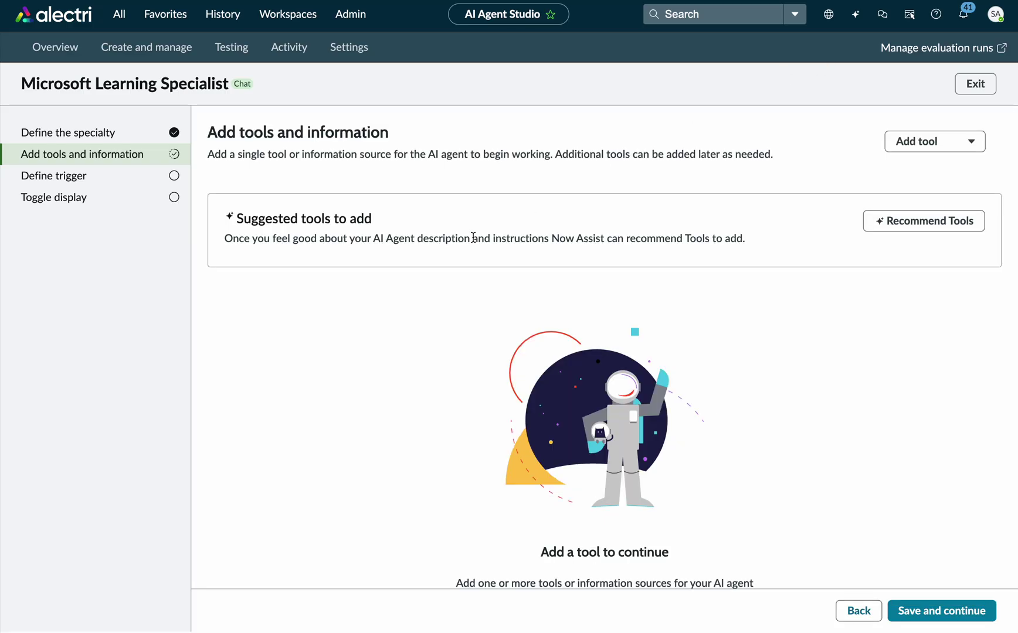
Open the Add tool dropdown listing the tool types.
click(916, 148)
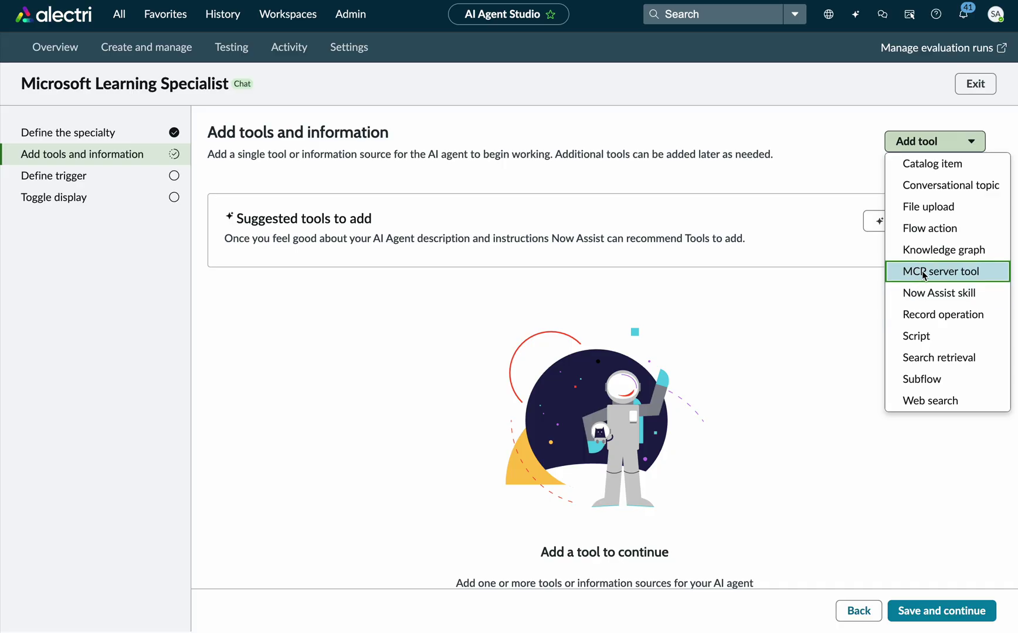
Add a Model Context Protocol tool using the Microsoft Learning MCP server's microsoft_docs_search tool.
click(924, 274)
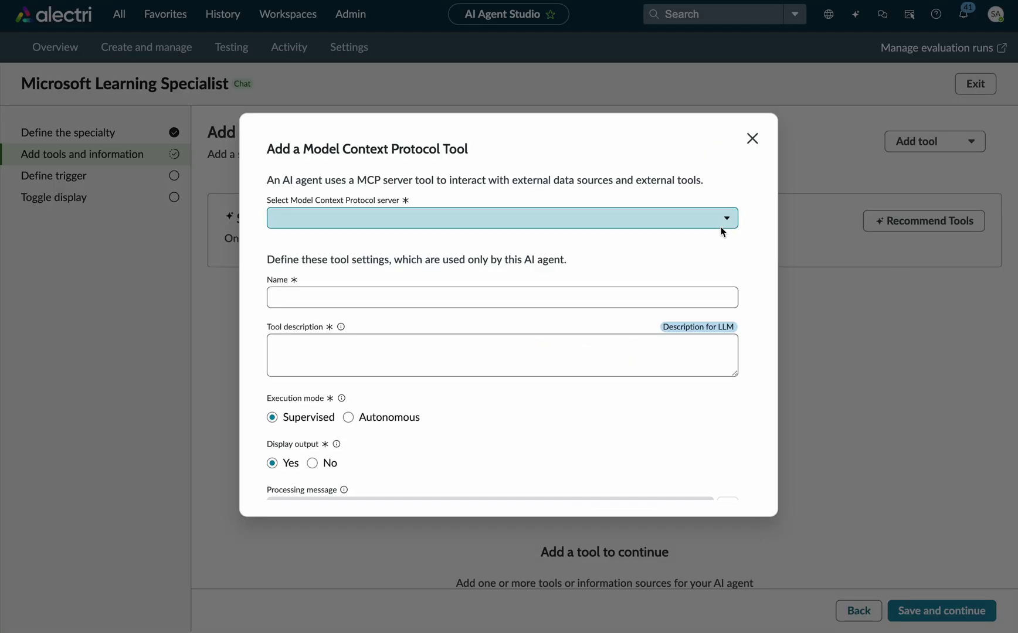
click(720, 222)
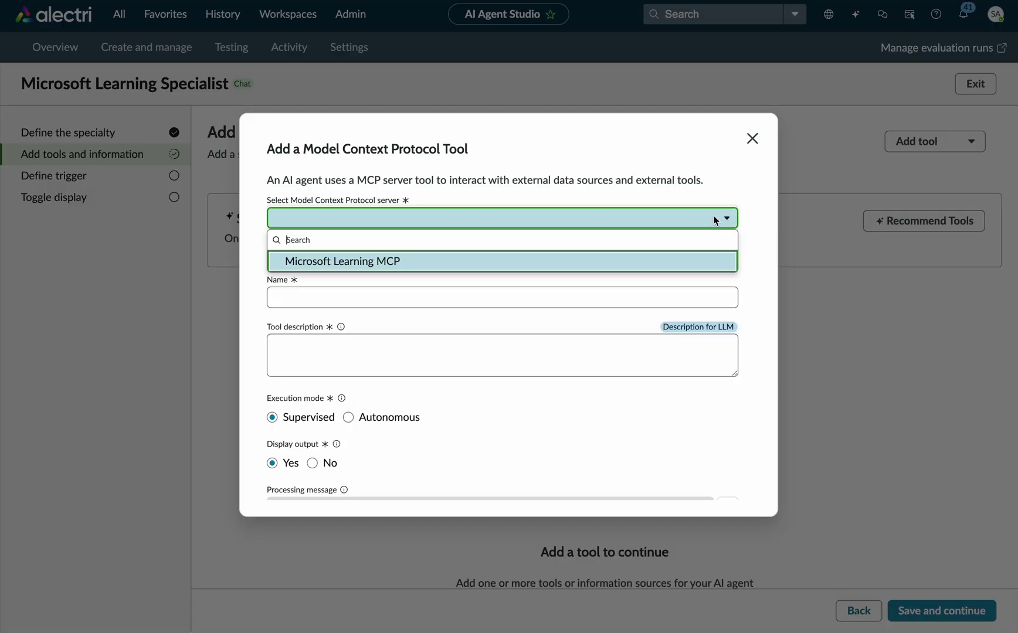
click(350, 262)
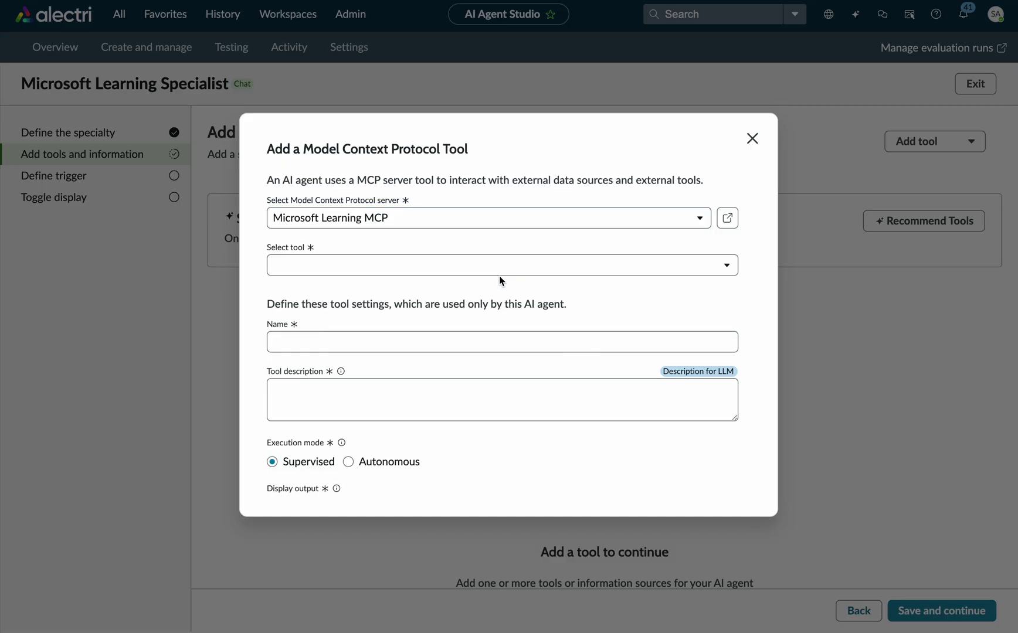
click(509, 270)
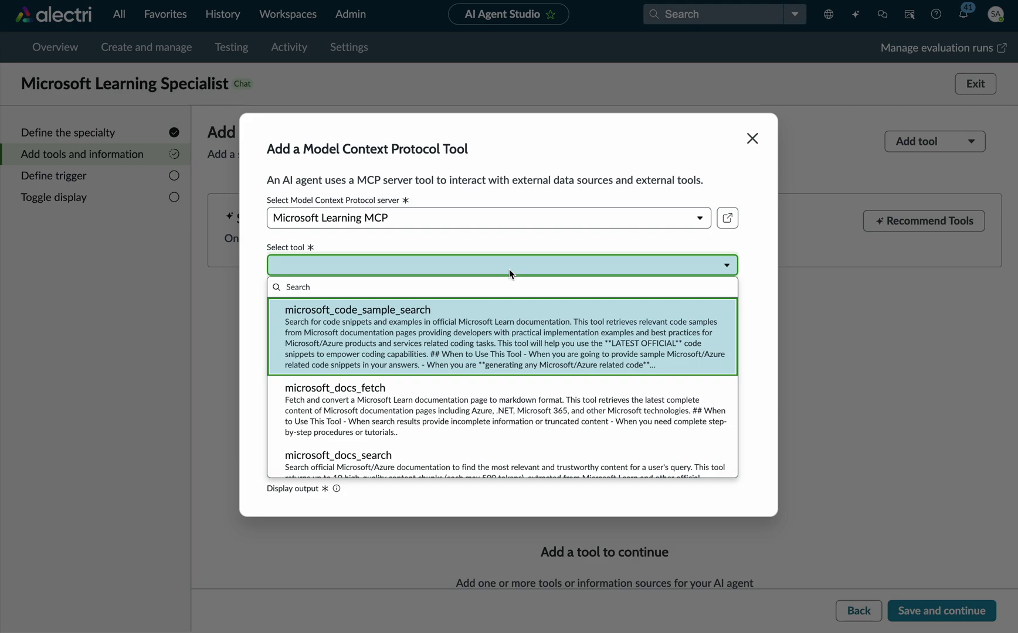
scroll(483, 428, down, 1)
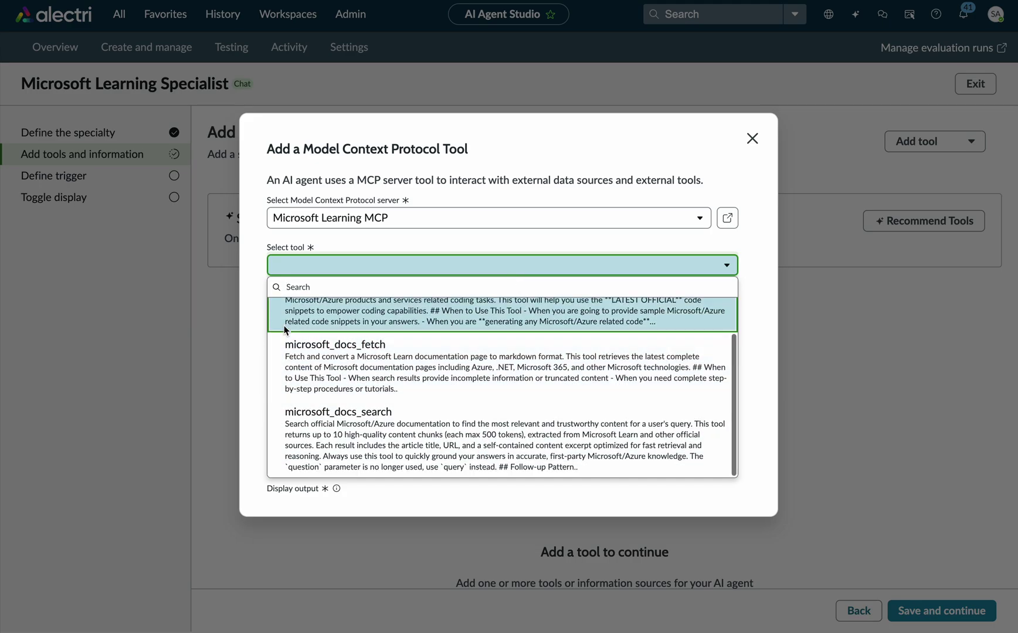
scroll(283, 326, up, 1)
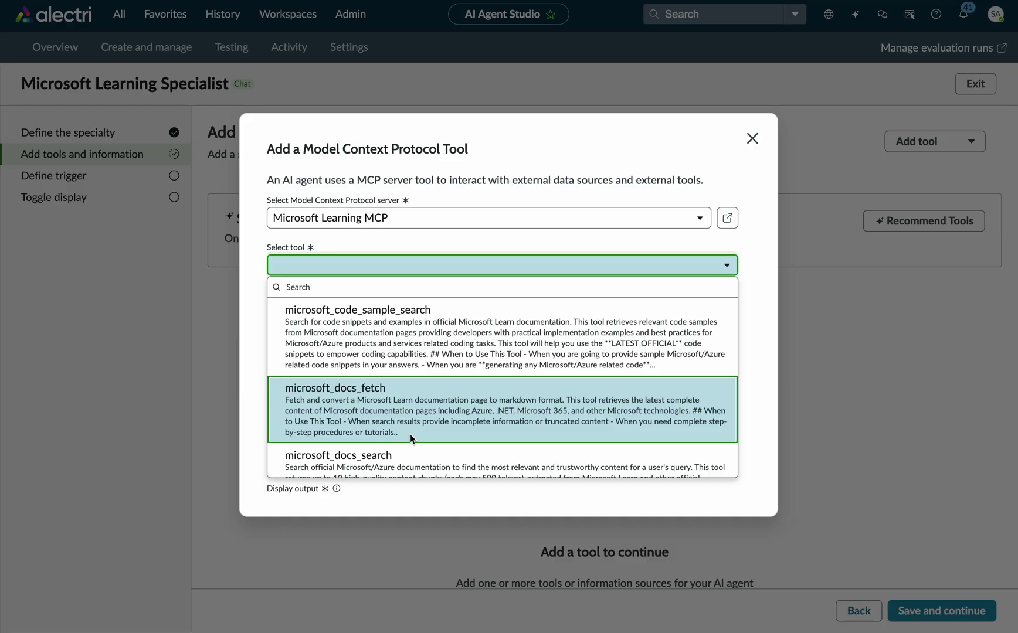
scroll(410, 435, down, 1)
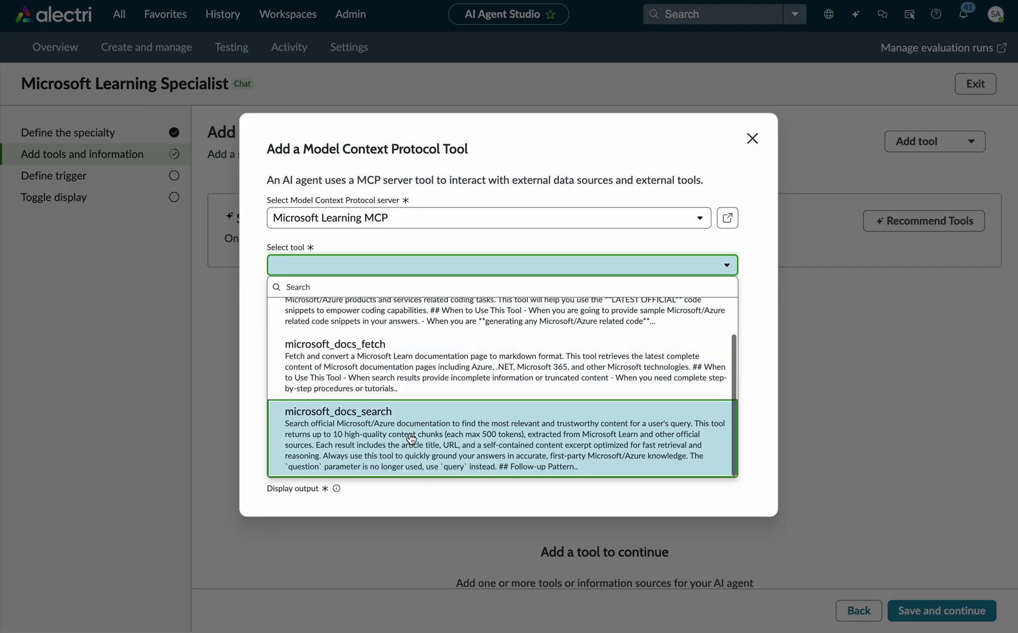
scroll(385, 438, up, 1)
scroll(385, 450, down, 1)
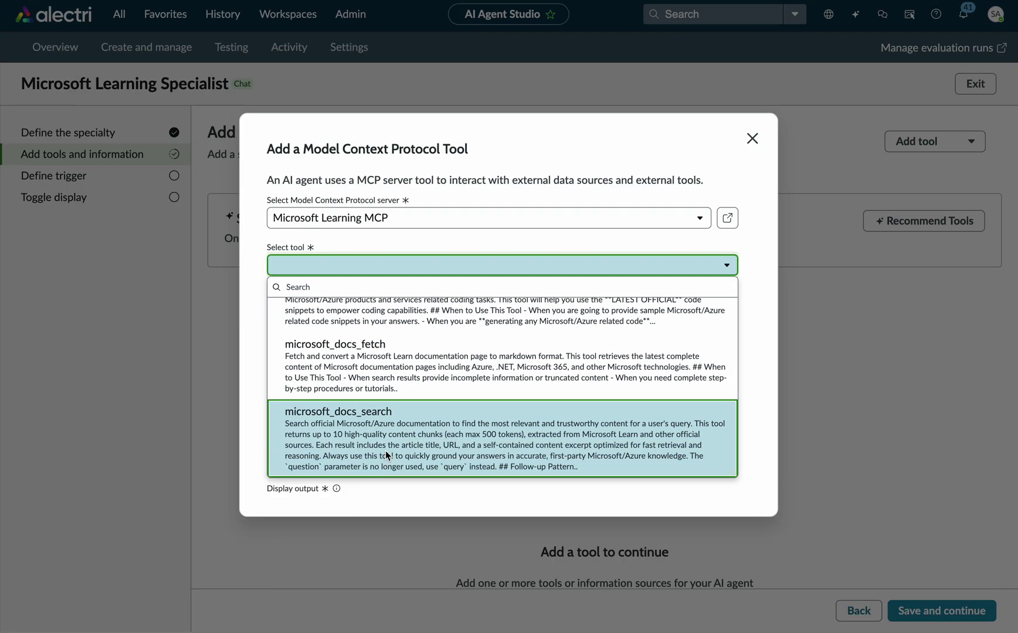
click(384, 451)
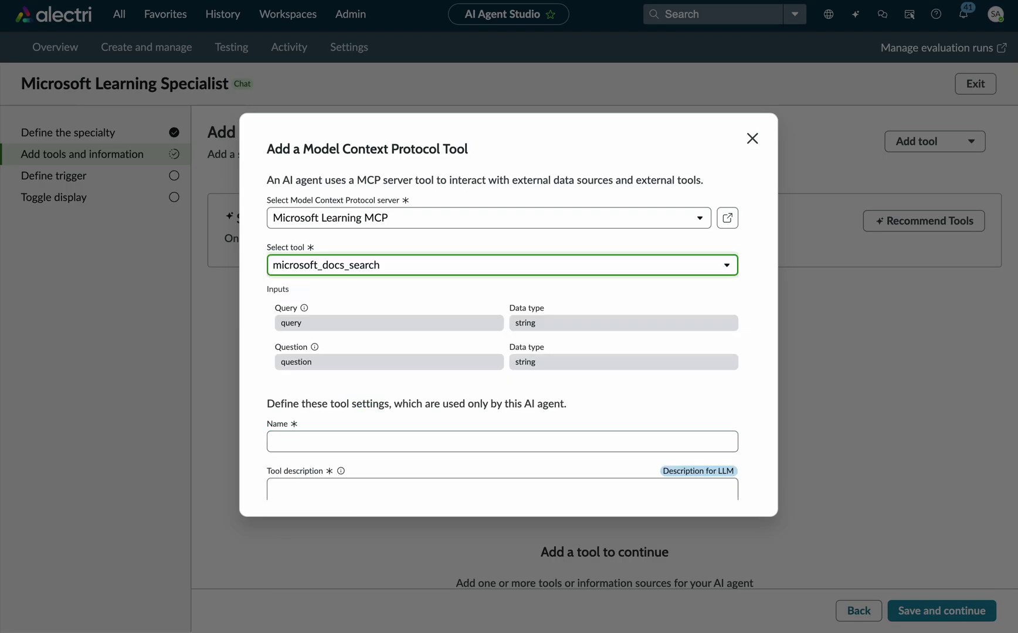
Name the tool 'Microsoft Doc Search', described as searching Microsoft's latest documentation with the user query.
scroll(511, 377, down, 1)
click(508, 384)
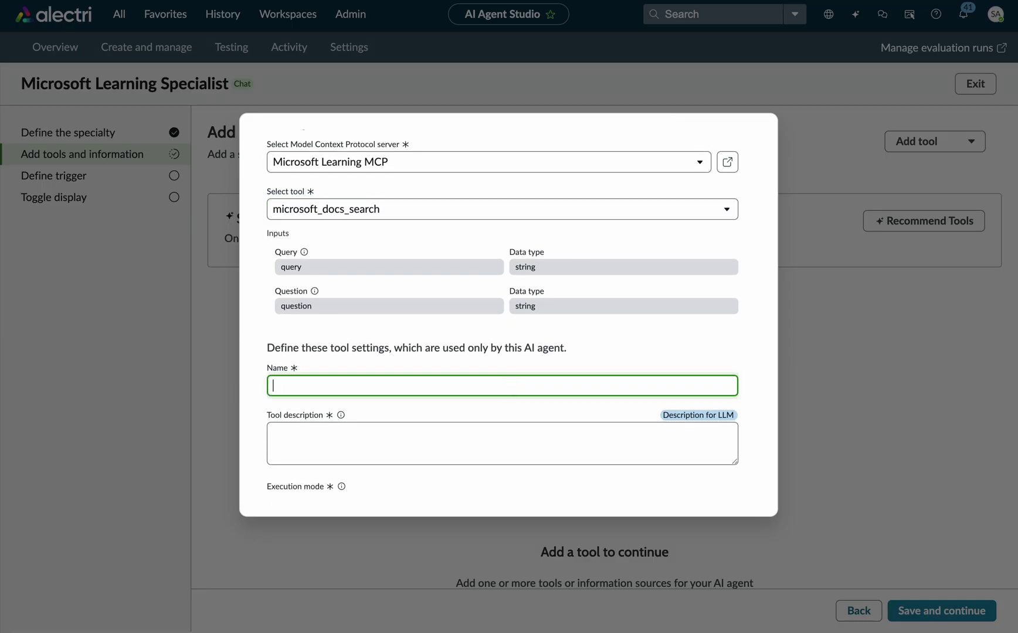
text(Microsoft Doc Search)
key(Tab)
key(Tab)
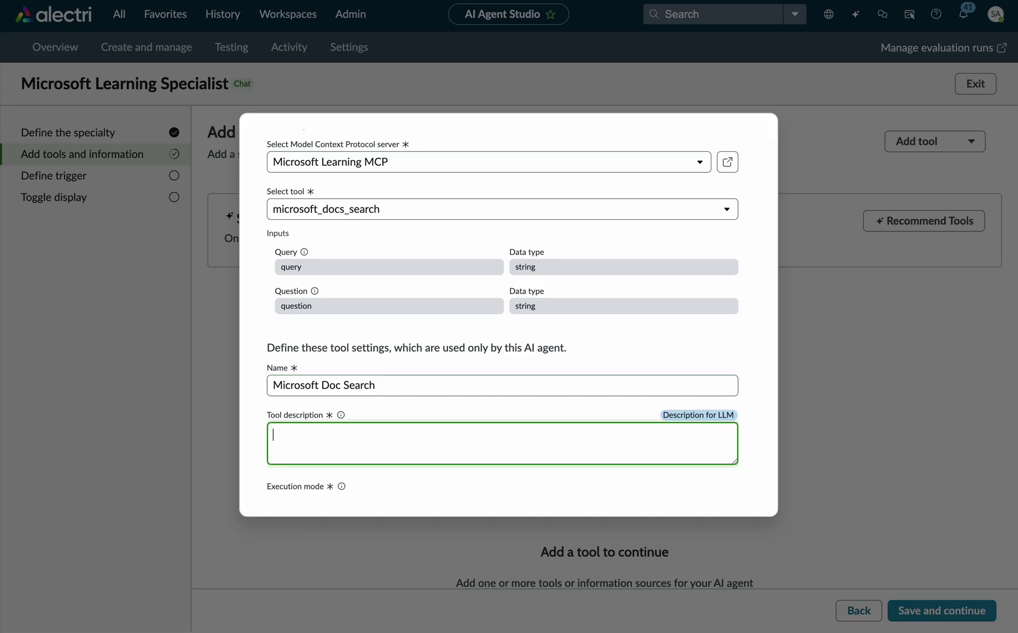
text(Search thought Microsoft)
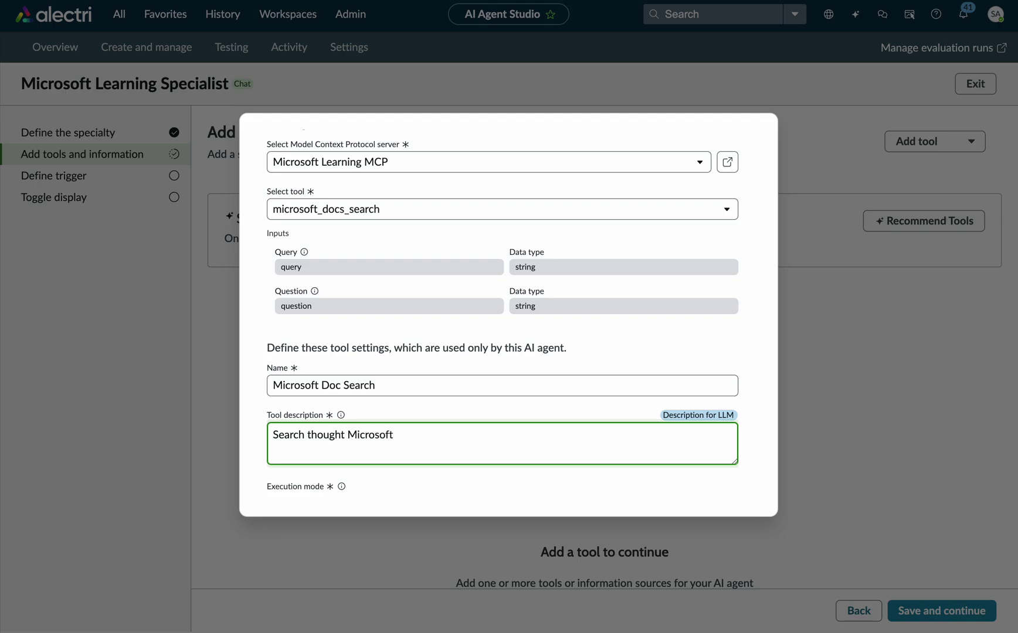
text('s latest documentation with the )
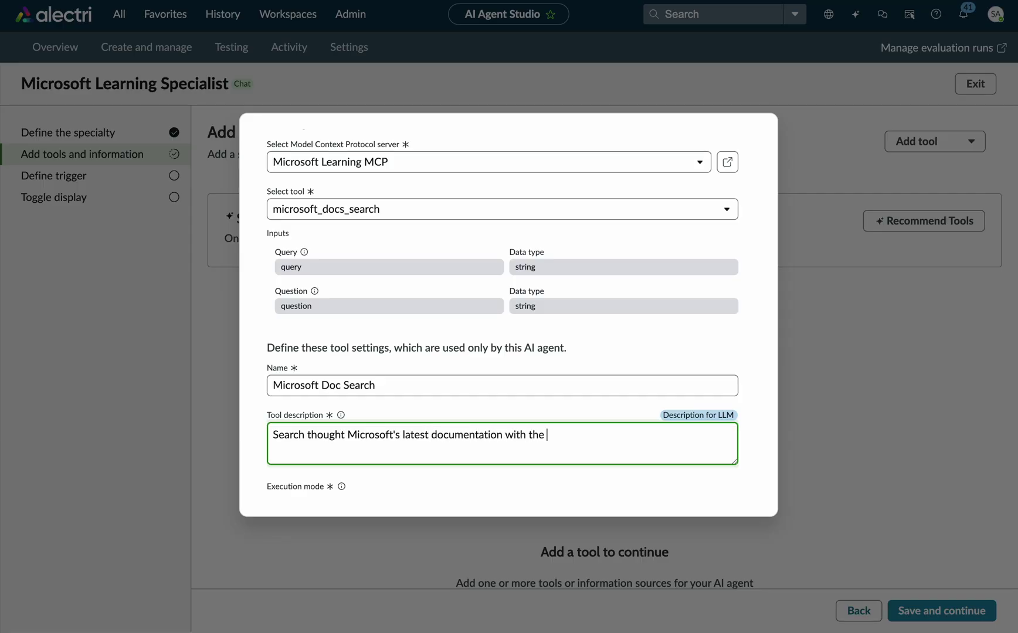
text(user query)
Set the tool's execution mode to Autonomous and output transformation strategy to Concise.
scroll(311, 391, down, 2)
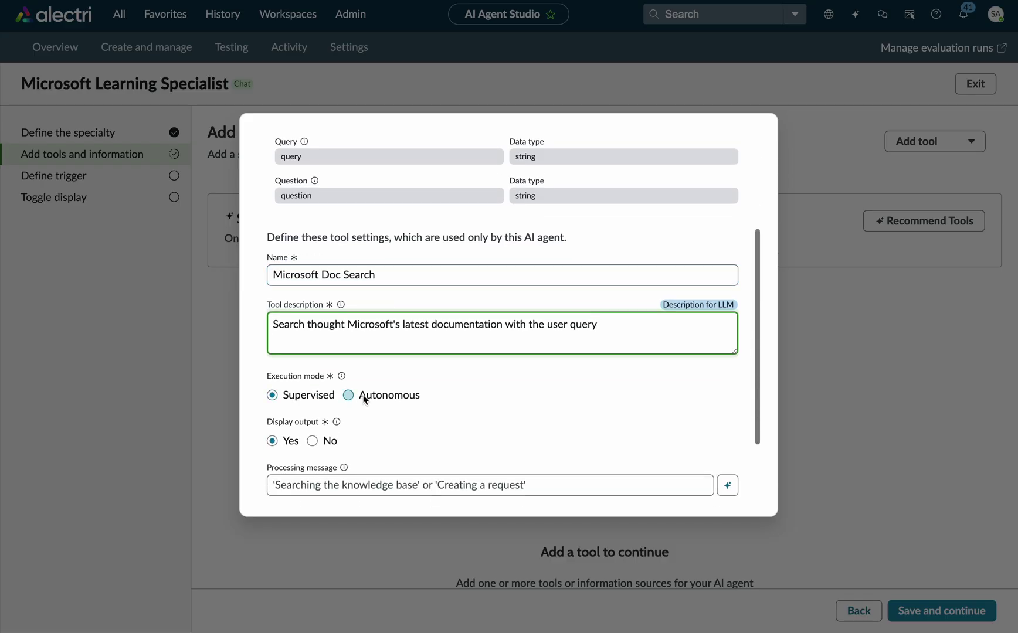
click(371, 399)
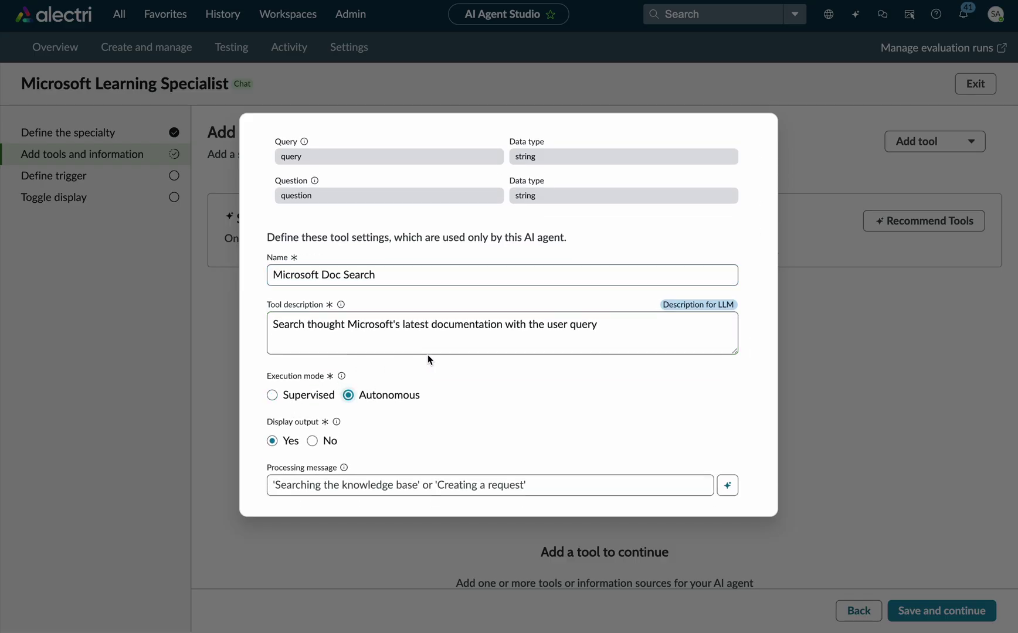
scroll(359, 437, down, 1)
click(359, 440)
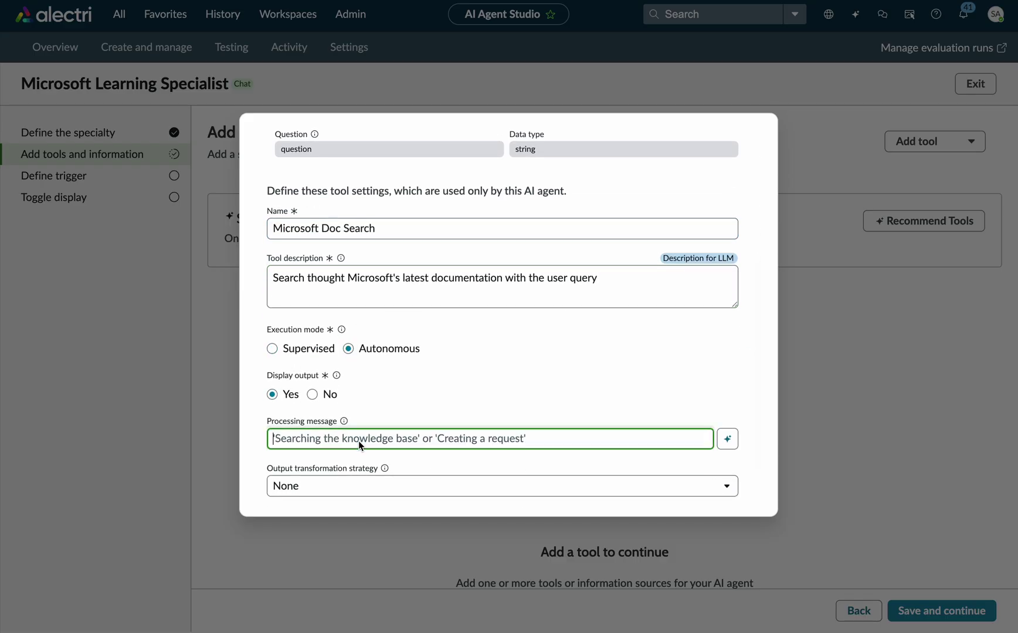
click(344, 484)
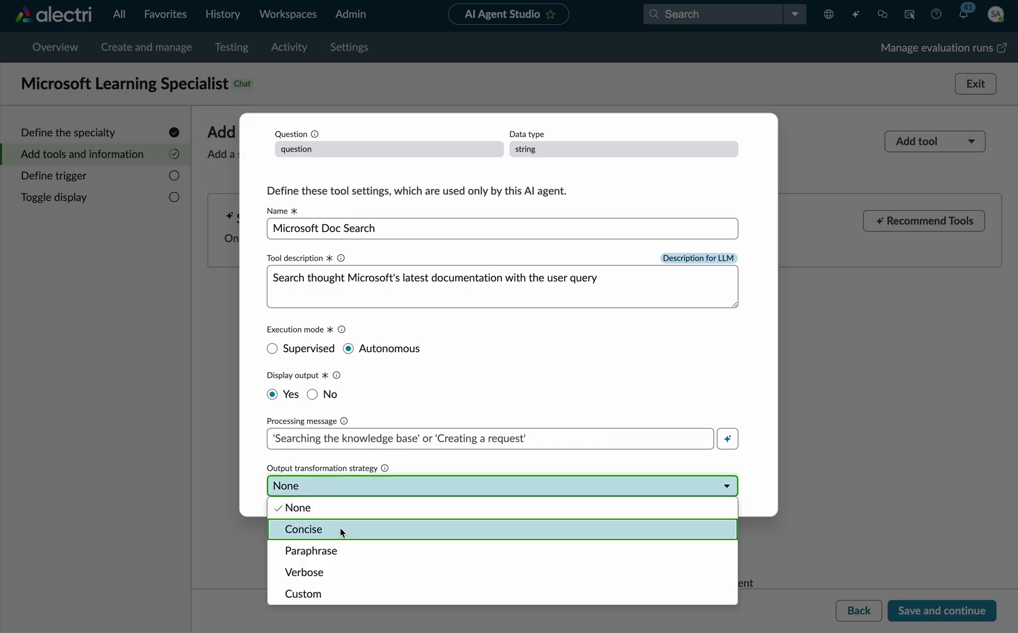
click(341, 530)
click(347, 489)
click(348, 489)
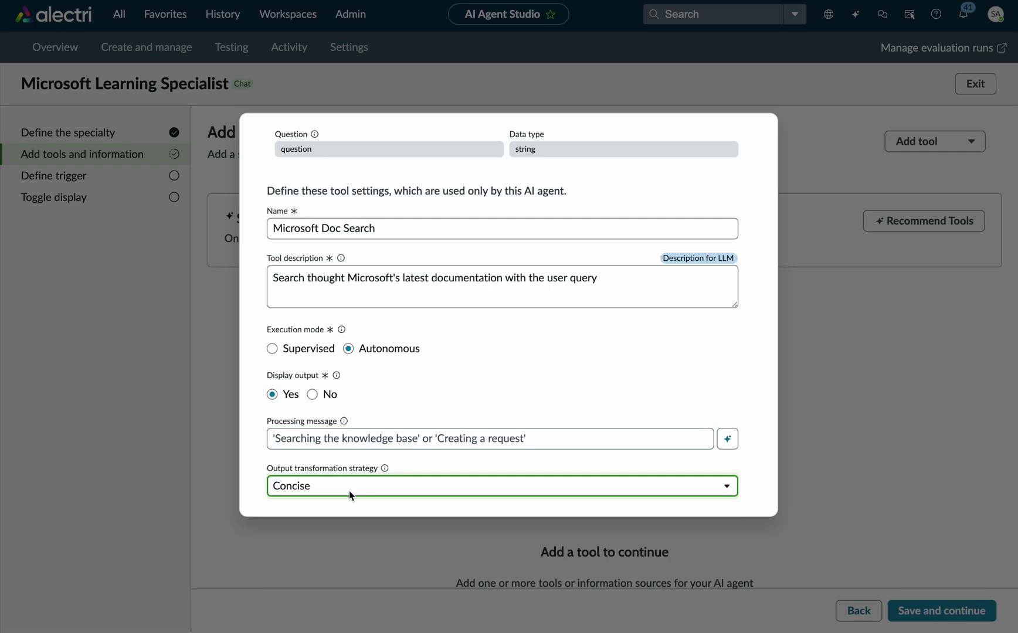
scroll(439, 449, down, 1)
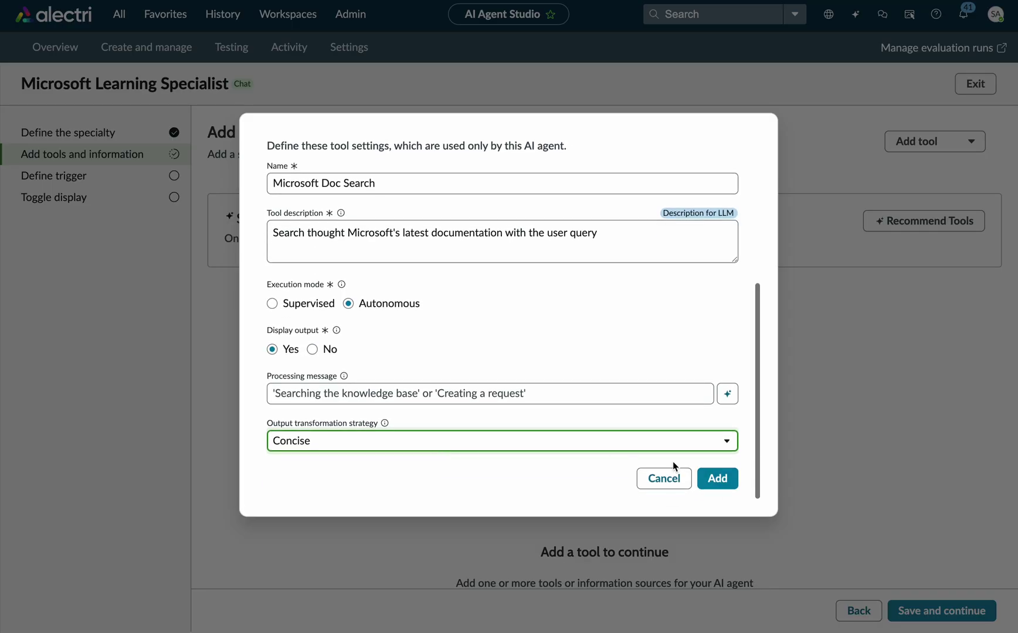
Add the tool, save through the trigger and display steps, and open the agent's test page.
click(714, 480)
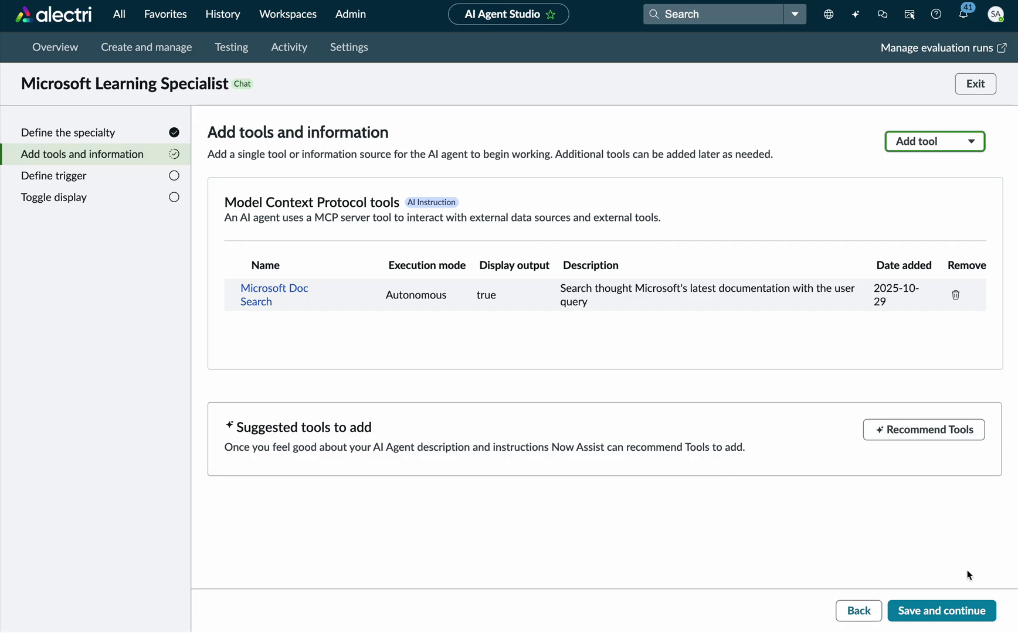
click(961, 613)
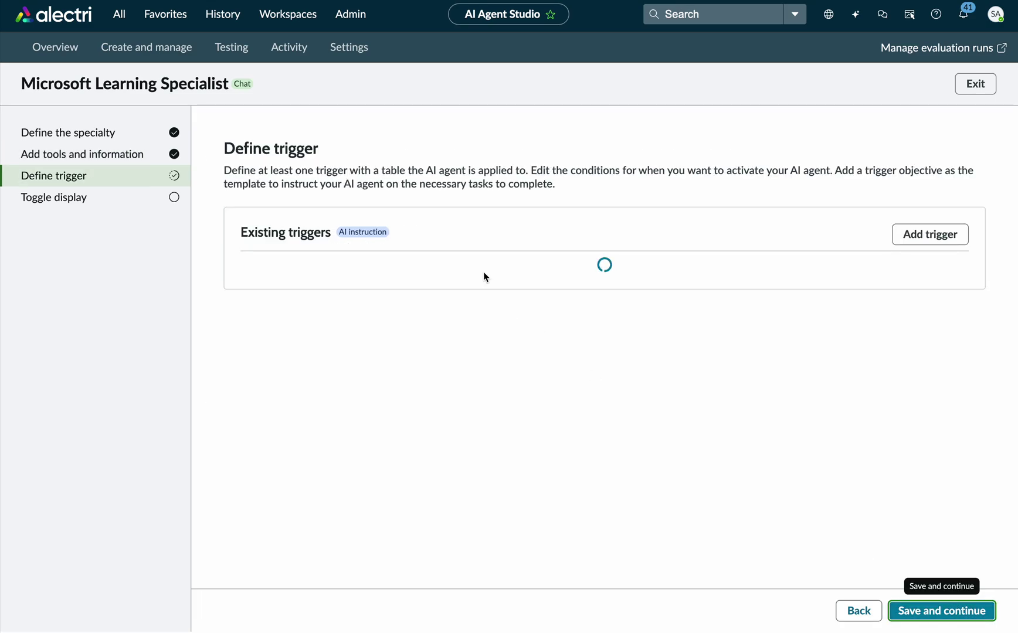
click(935, 612)
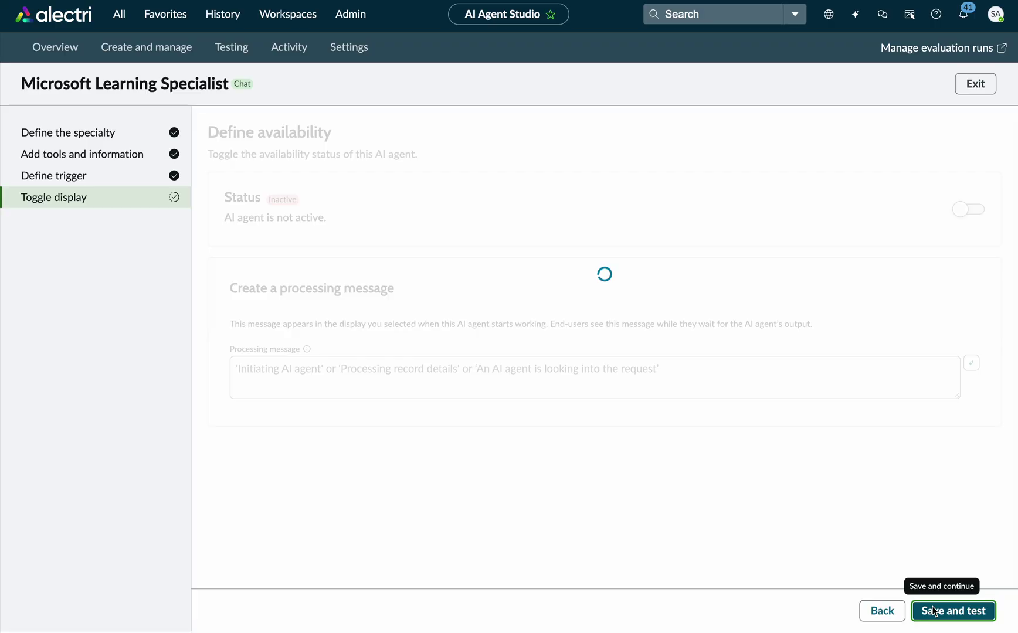
click(934, 611)
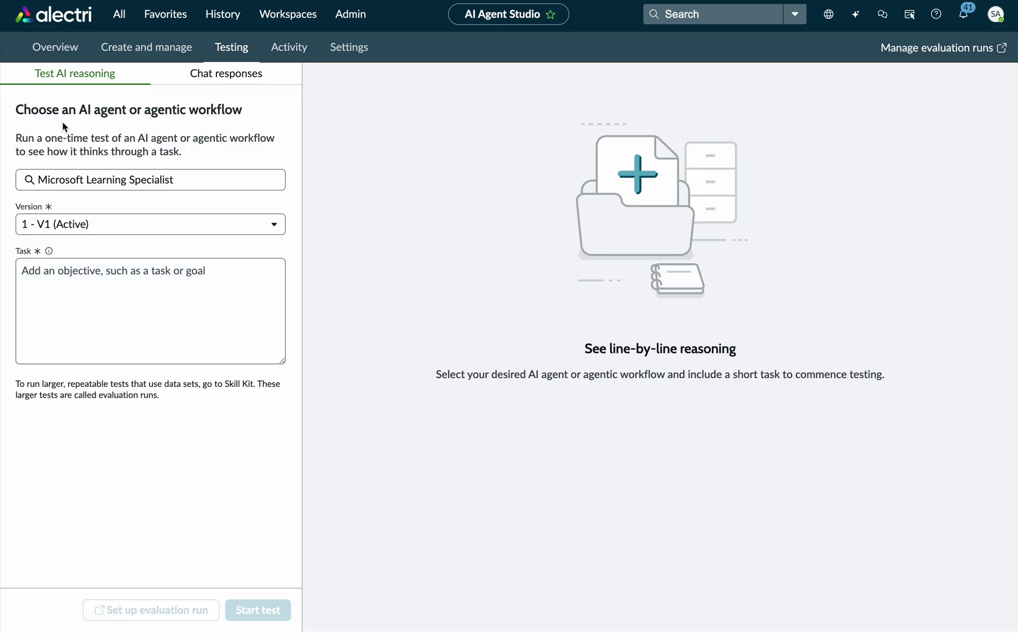
Enter the test task "Is gpt-4.1-mini available in EU regions?" without the stray trailing quote.
click(84, 351)
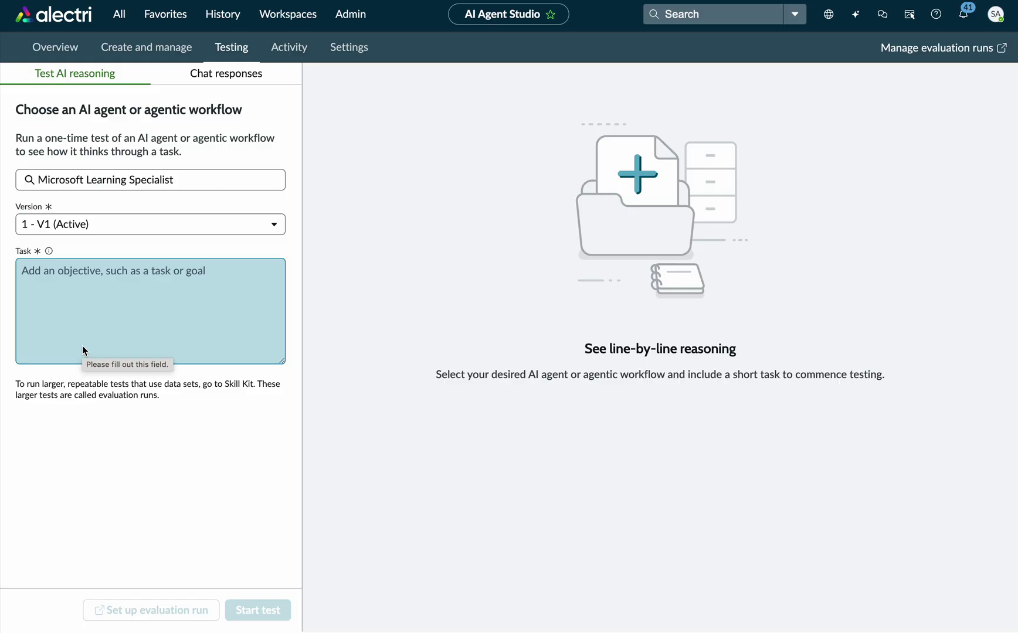
click(91, 288)
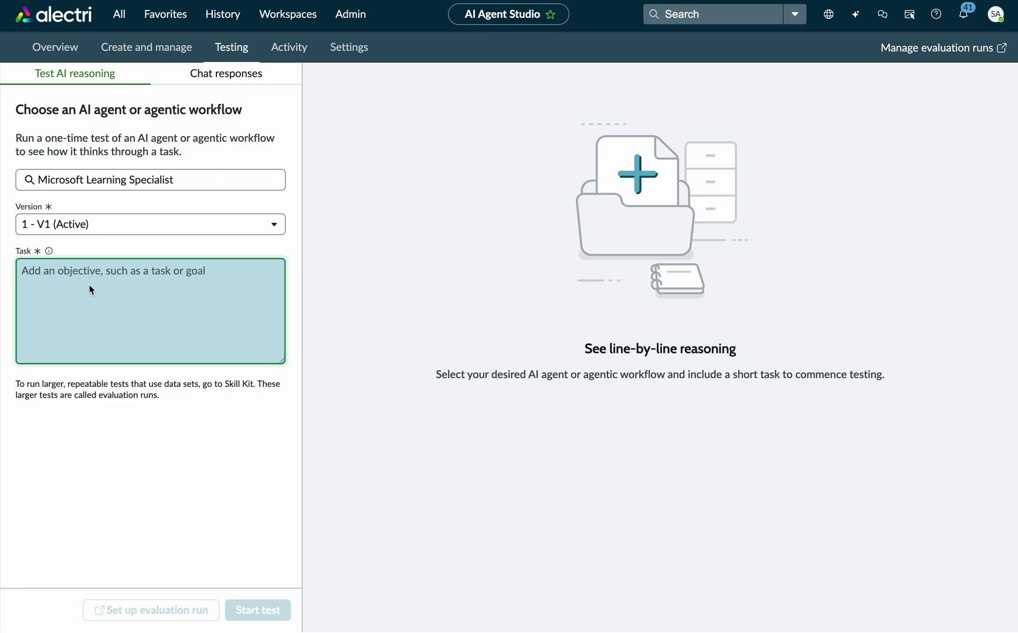
text(Is gpt-4.1-mini available in EU regions?")
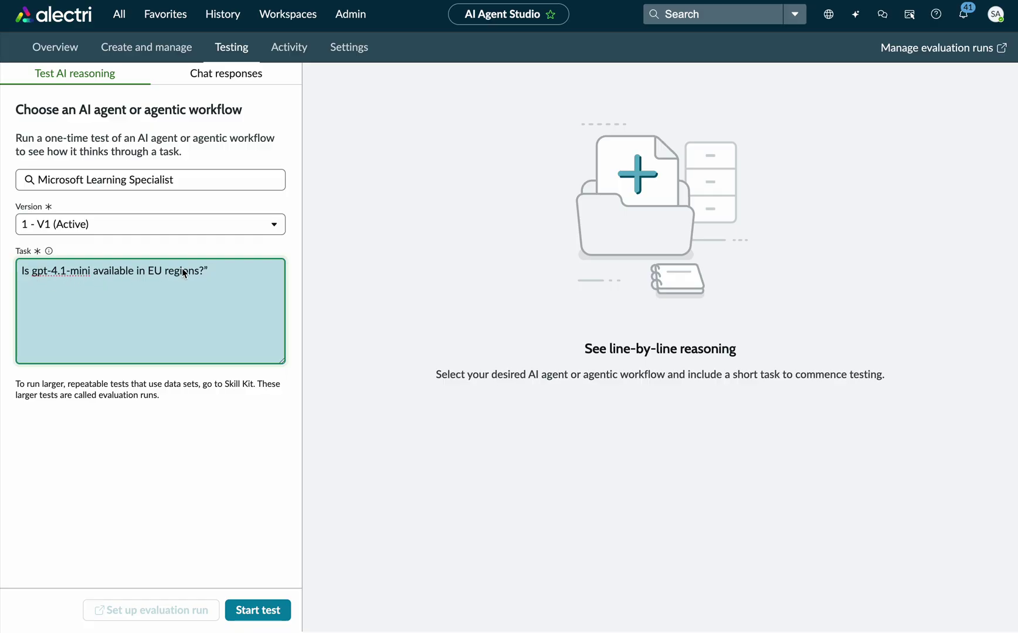
click(215, 269)
key(BackSpace)
Start the test and review the Microsoft Learning Specialist decision log as it runs Microsoft Doc Search.
click(267, 607)
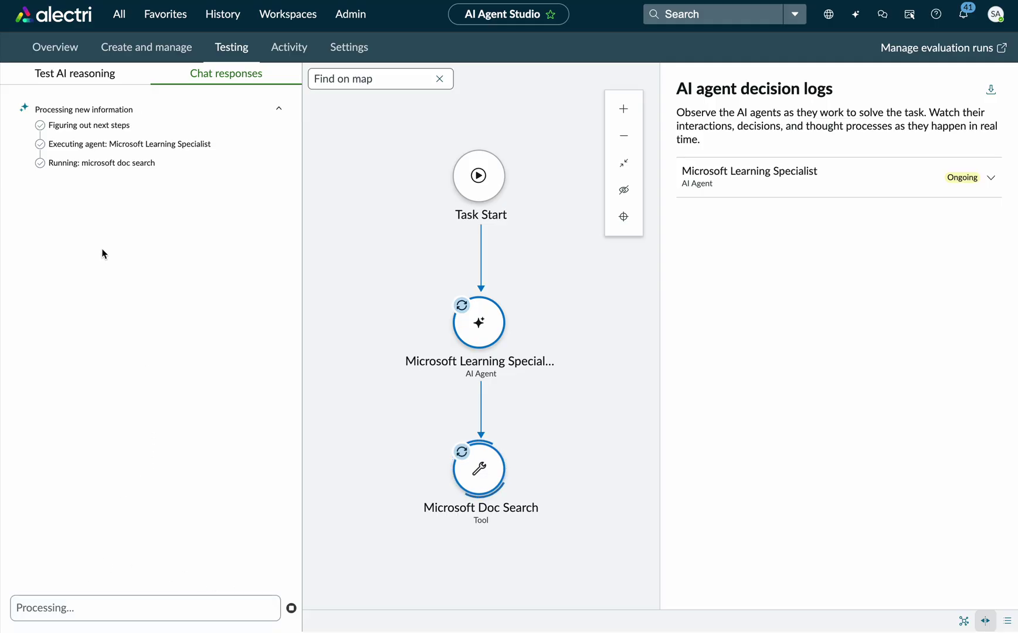
click(991, 177)
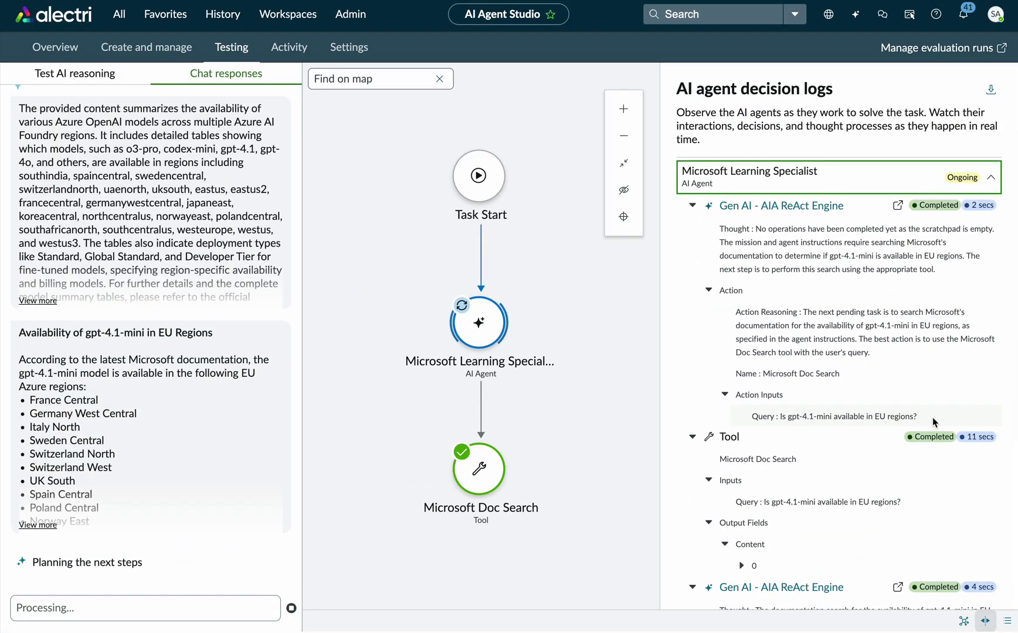
scroll(932, 417, down, 3)
scroll(932, 417, down, 1)
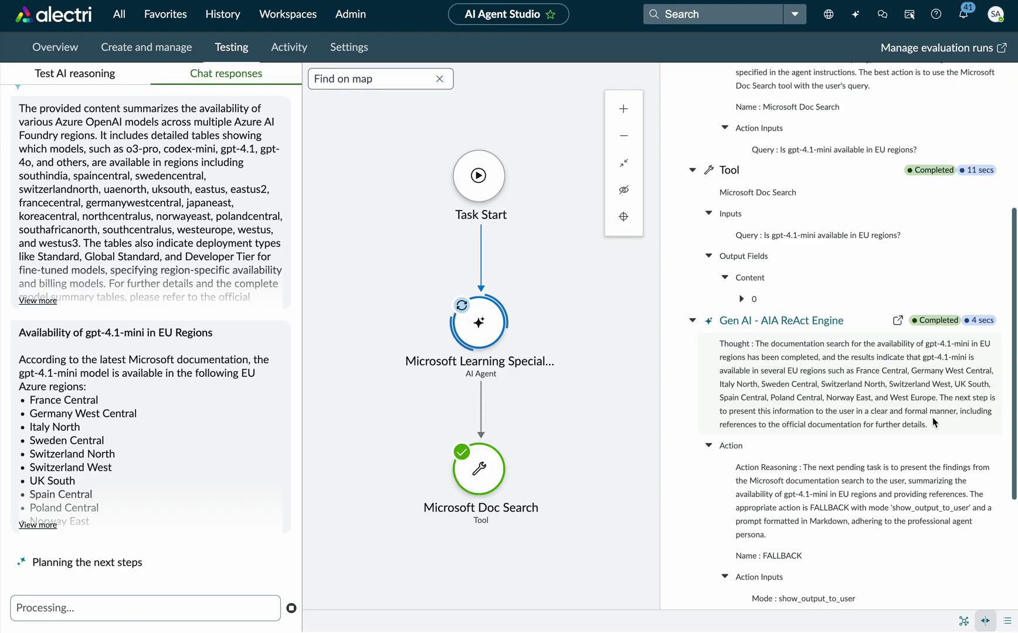
scroll(932, 417, down, 3)
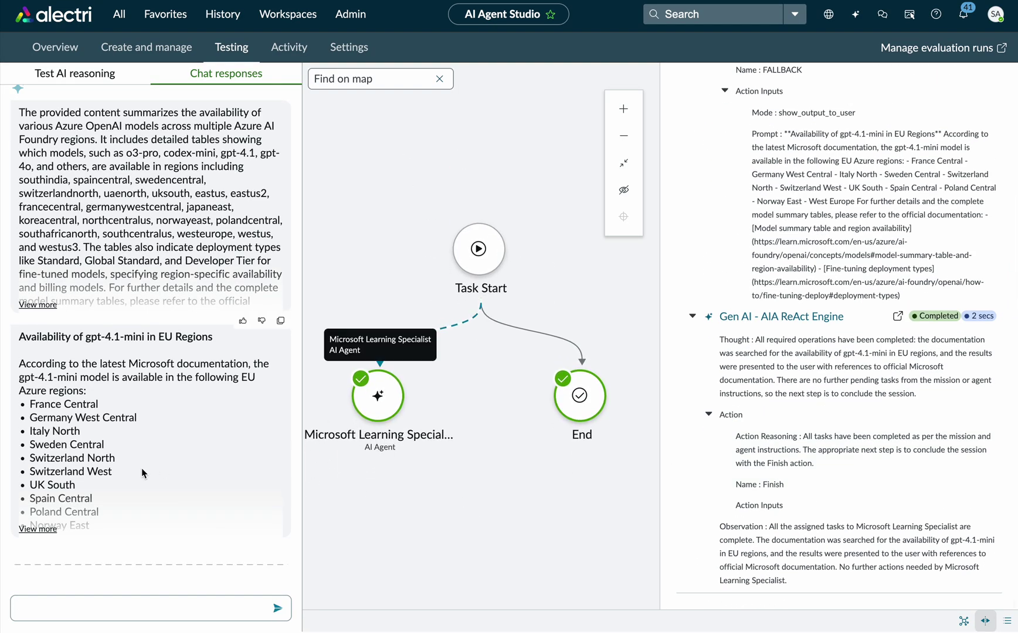
Expand the second chat response to show all EU regions and the documentation links.
click(45, 529)
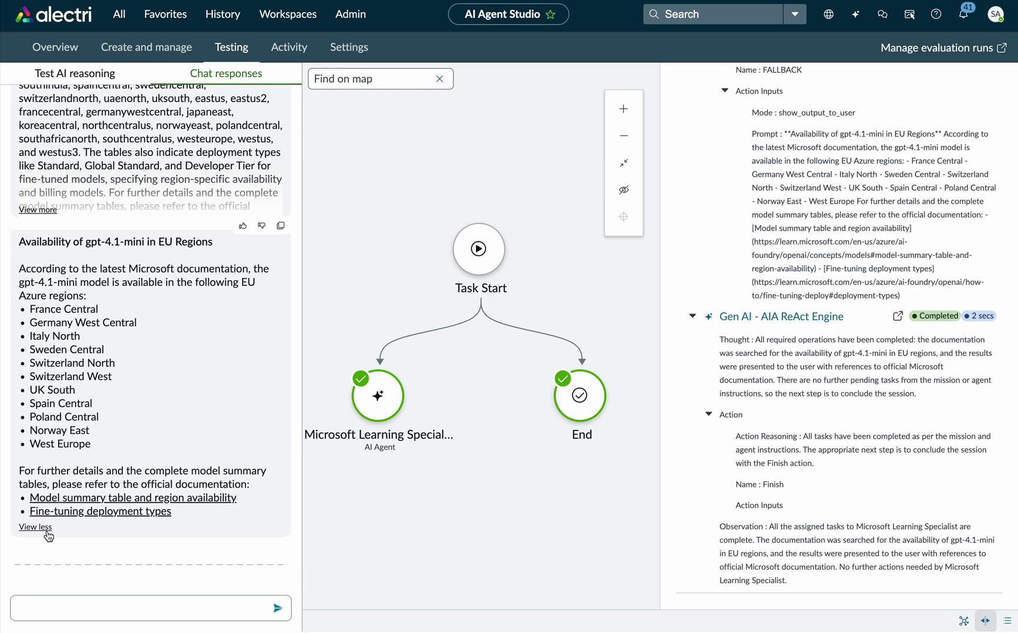